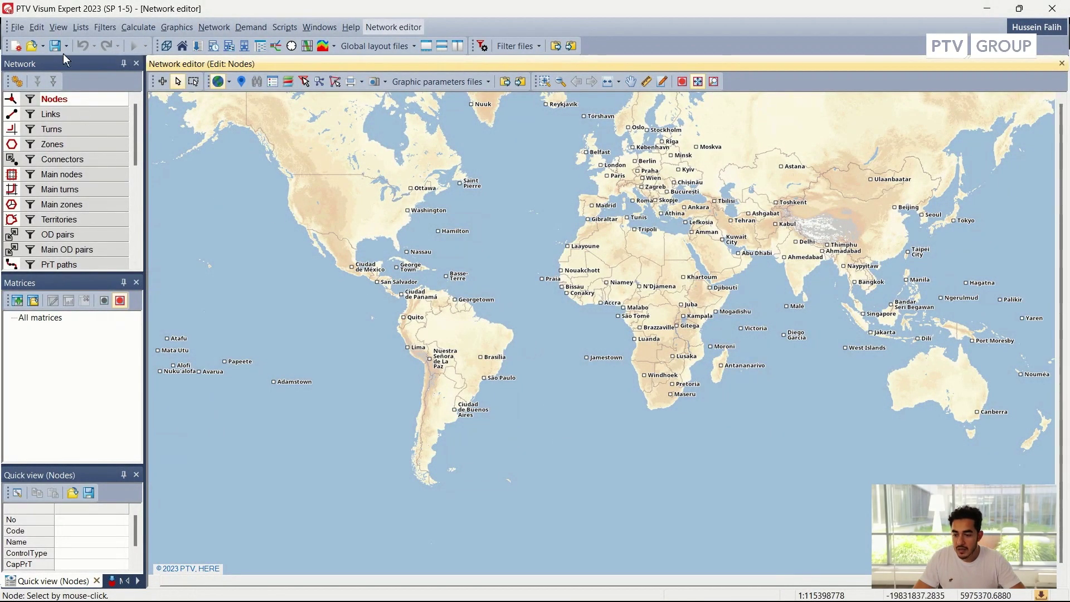
# - Open the General Transit Feed (GTFS) import dialog and its zip file picker
pyautogui.click(18, 26)
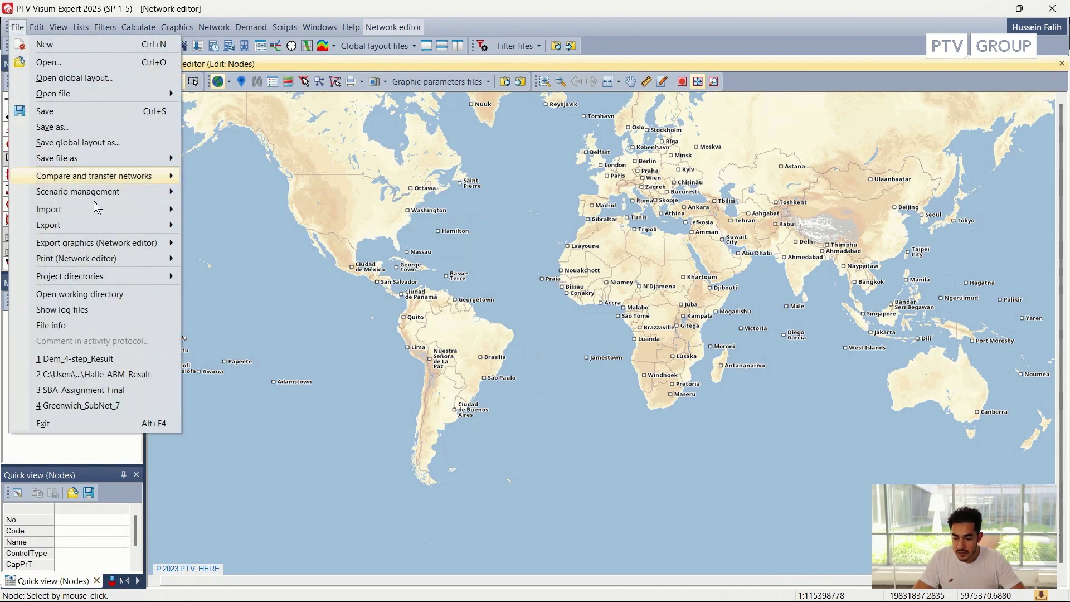
pyautogui.moveTo(144, 209)
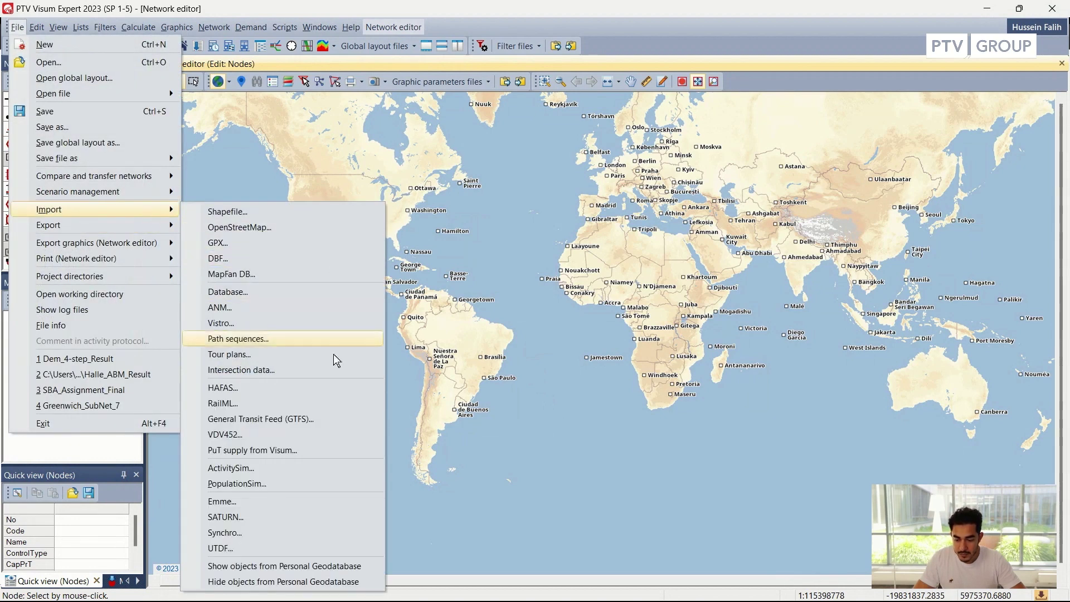
pyautogui.click(342, 422)
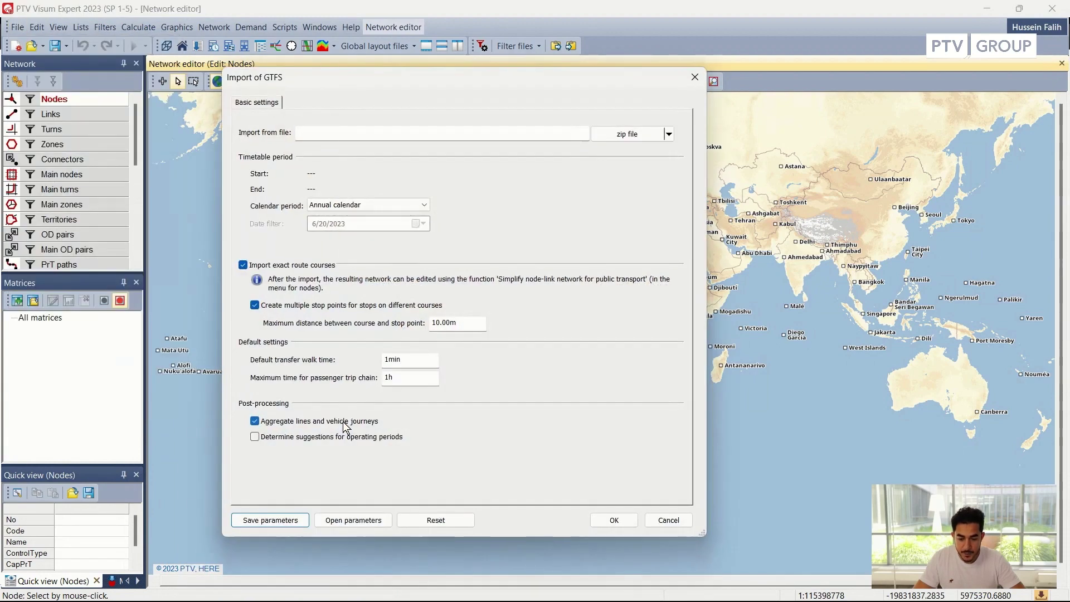
pyautogui.moveTo(384, 76); pyautogui.dragTo(387, 76)
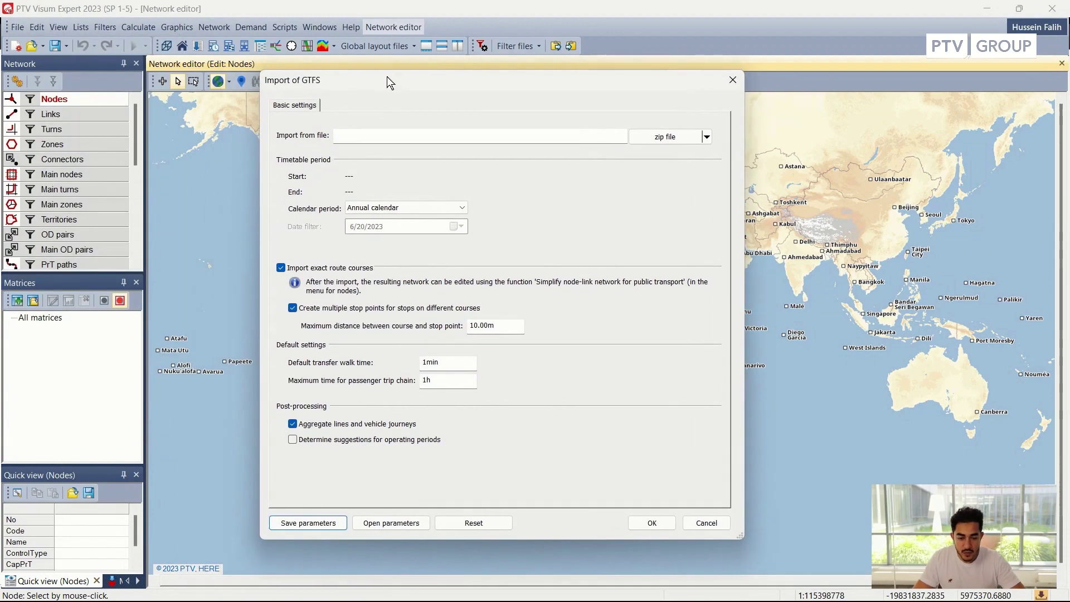
pyautogui.click(668, 142)
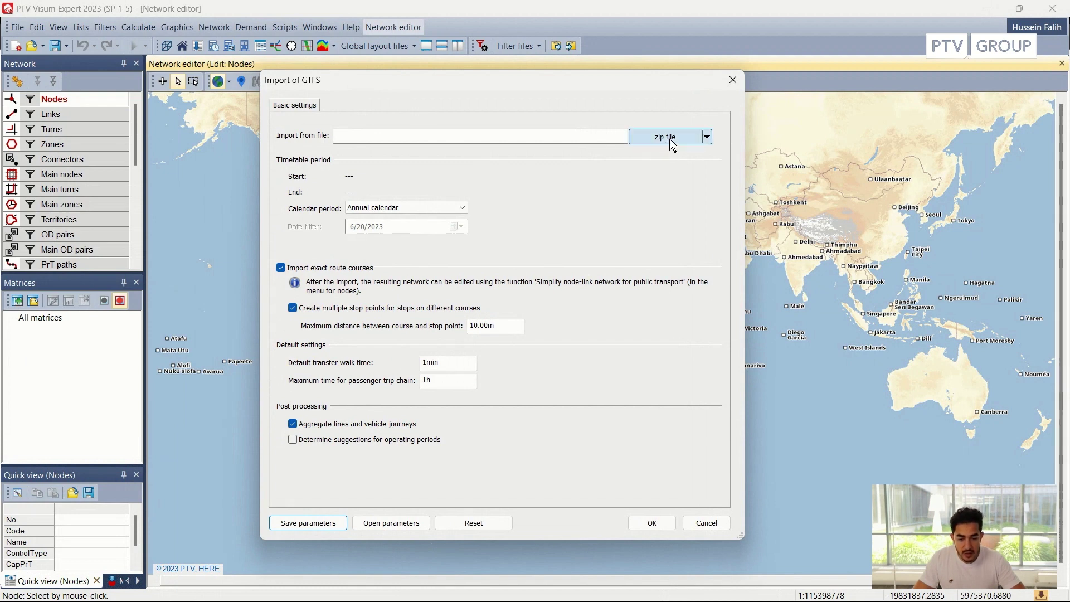
# - Choose itm_scotland_gtfs.zip from the GTFS_UK folder as the GTFS import source
pyautogui.write('C:\\Users\\HusseinFalih\\OneDrive - PTV Group\\Desktop\\GTFS_UK')
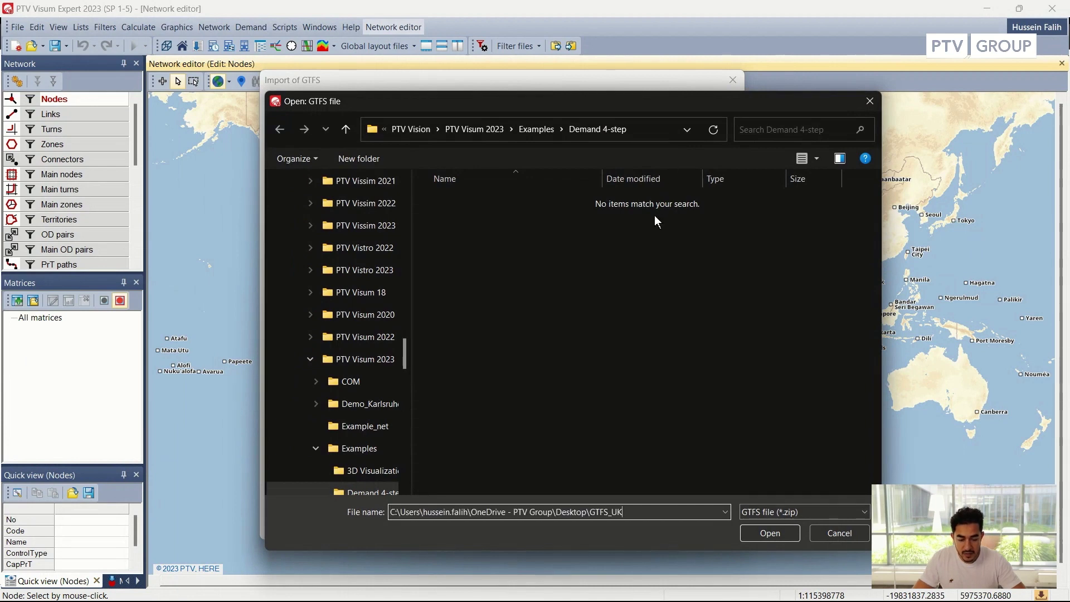
pyautogui.press('Return')
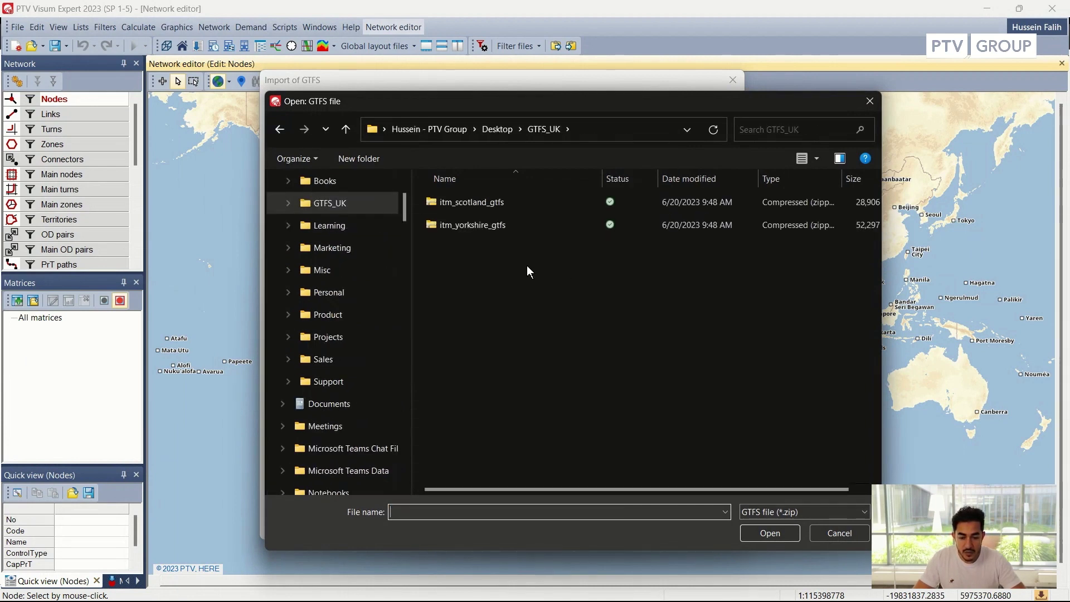
pyautogui.moveTo(467, 107); pyautogui.dragTo(424, 102)
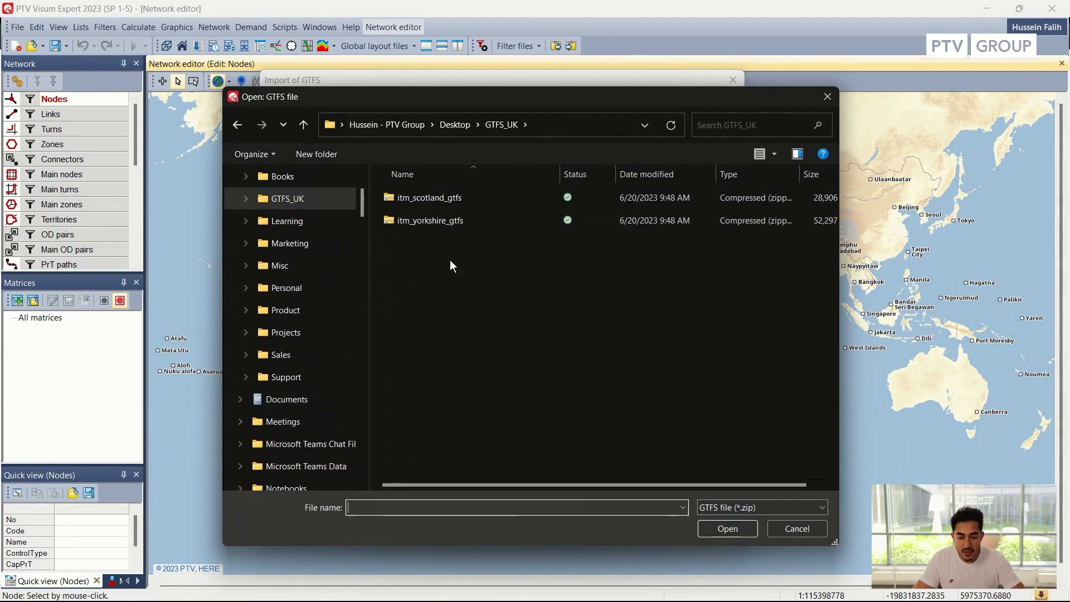
pyautogui.click(475, 204)
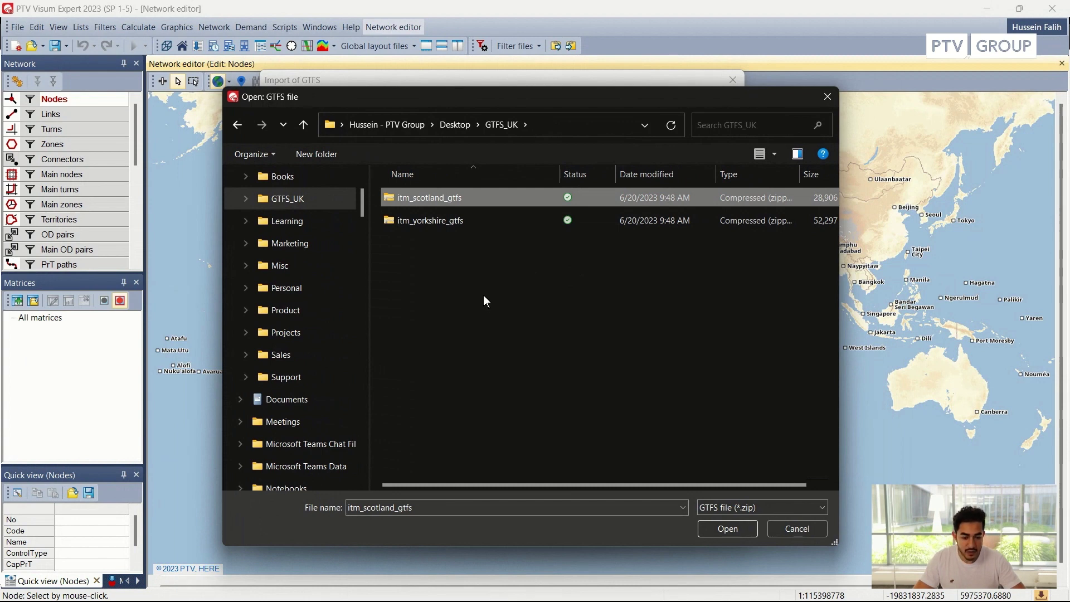
pyautogui.click(741, 531)
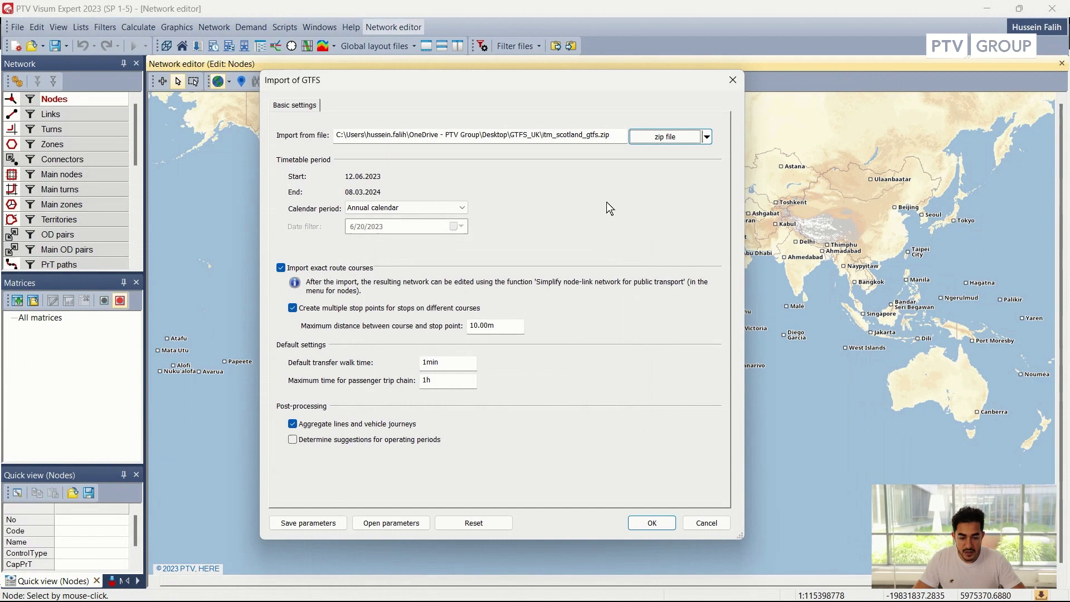
# - In Chrome, view the Bus Open Data page with the regional GTFS links, including Scotland
pyautogui.hotkey('alt', 'Tab')
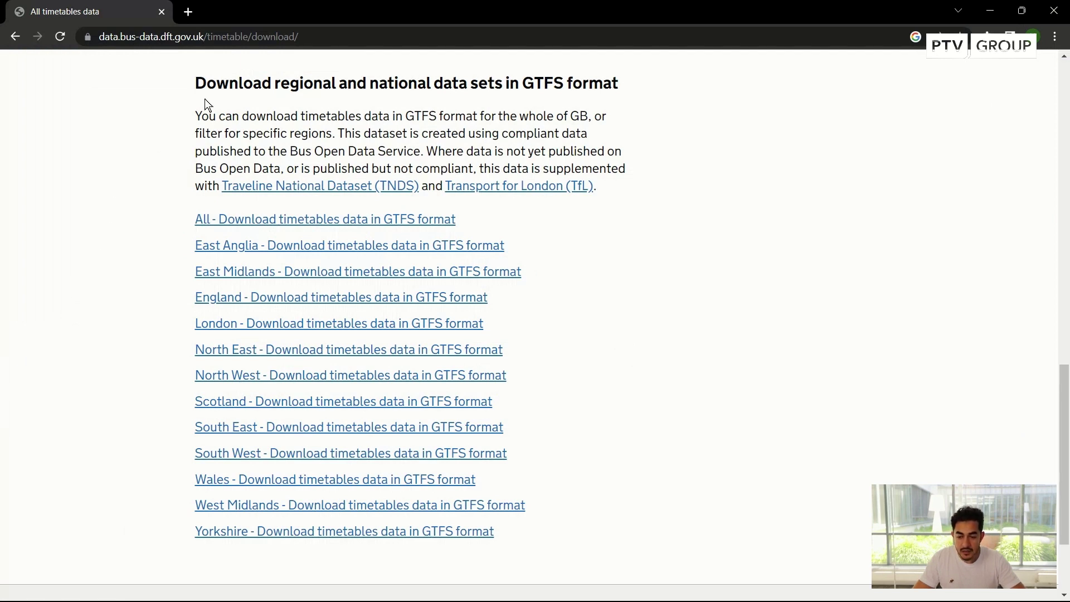
pyautogui.moveTo(214, 83); pyautogui.dragTo(651, 84)
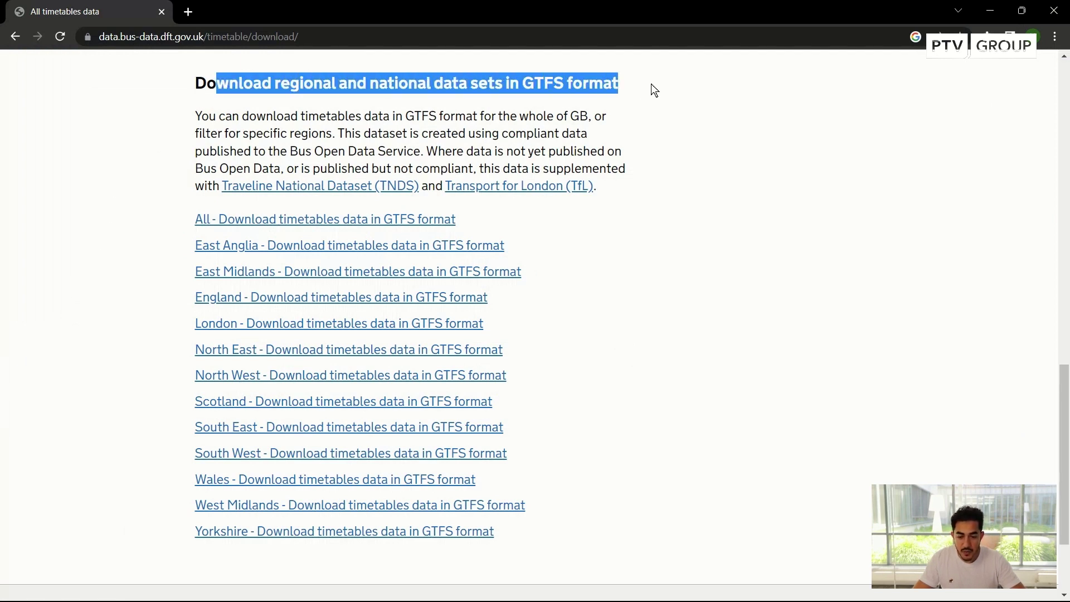
pyautogui.click(651, 96)
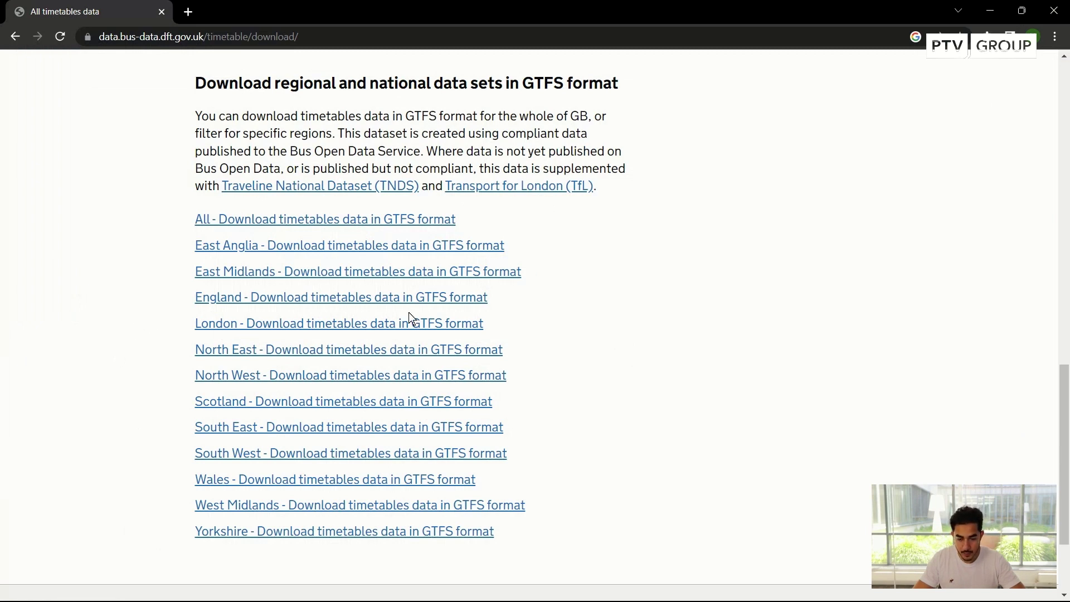
# - Back in Visum, keep Annual calendar as the GTFS import's calendar period
pyautogui.hotkey('alt', 'Tab')
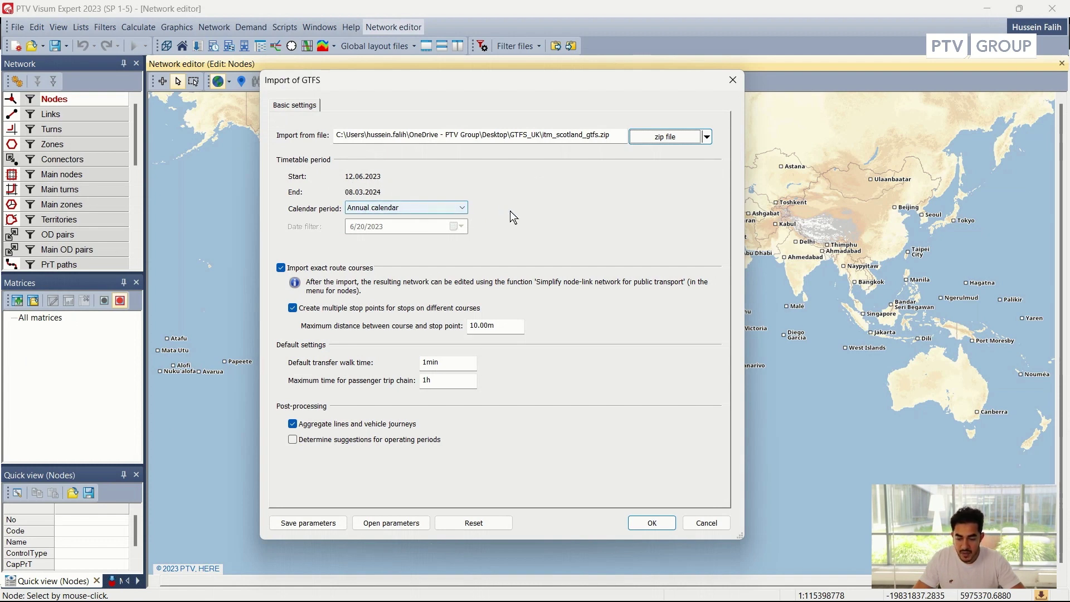
pyautogui.click(438, 212)
pyautogui.click(438, 212)
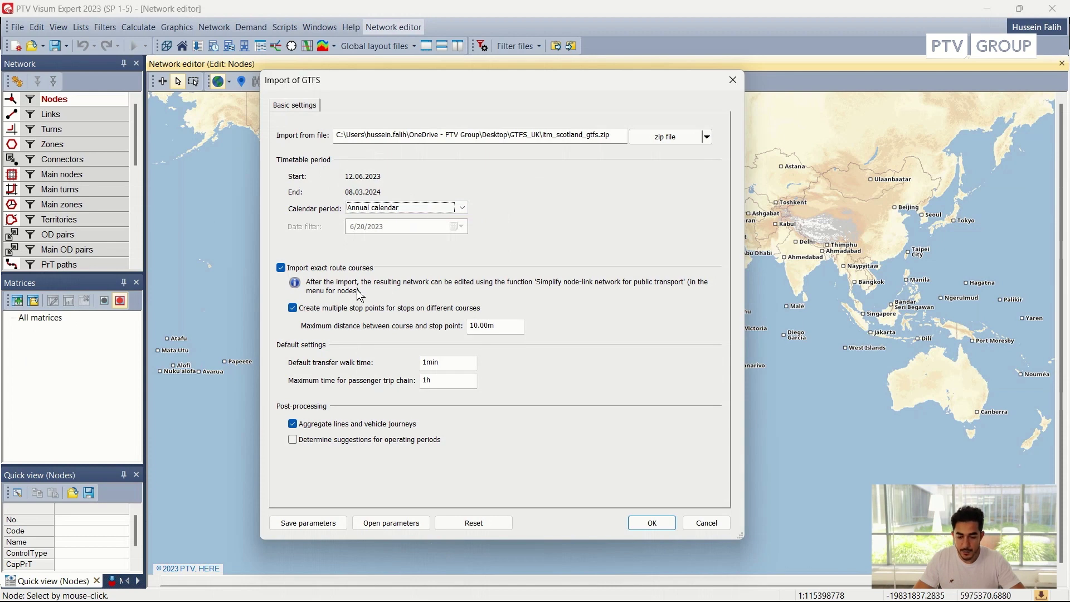
# - Confirm the Import of GTFS dialog to load the Scotland feed
pyautogui.click(652, 523)
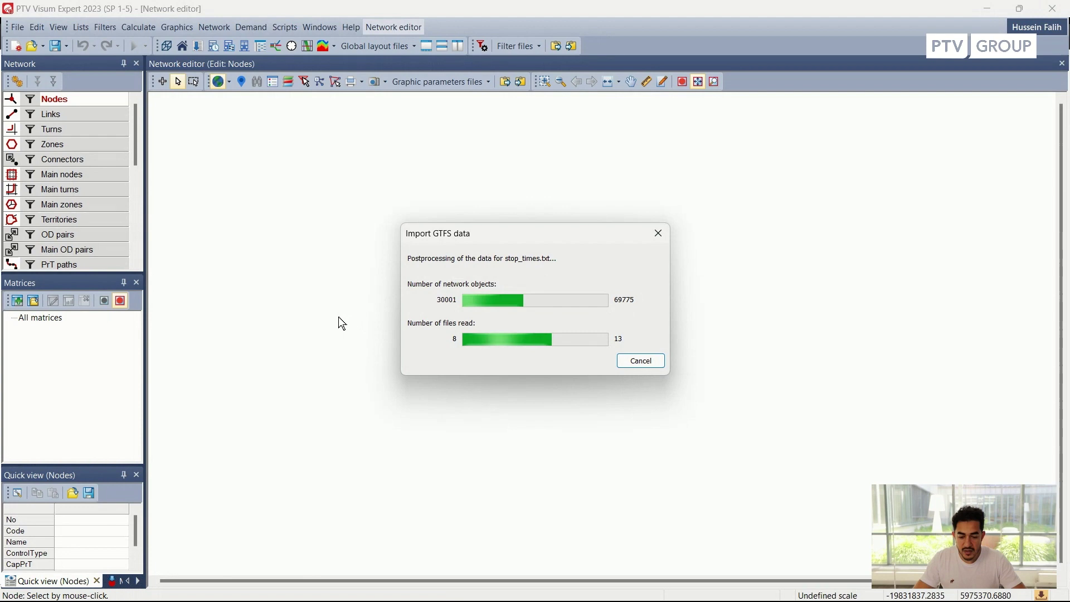
# - Switch to the GTFS_Scotland network and show the isochrone map from stop area 33211
pyautogui.hotkey('alt', 'Tab')
pyautogui.click(287, 403)
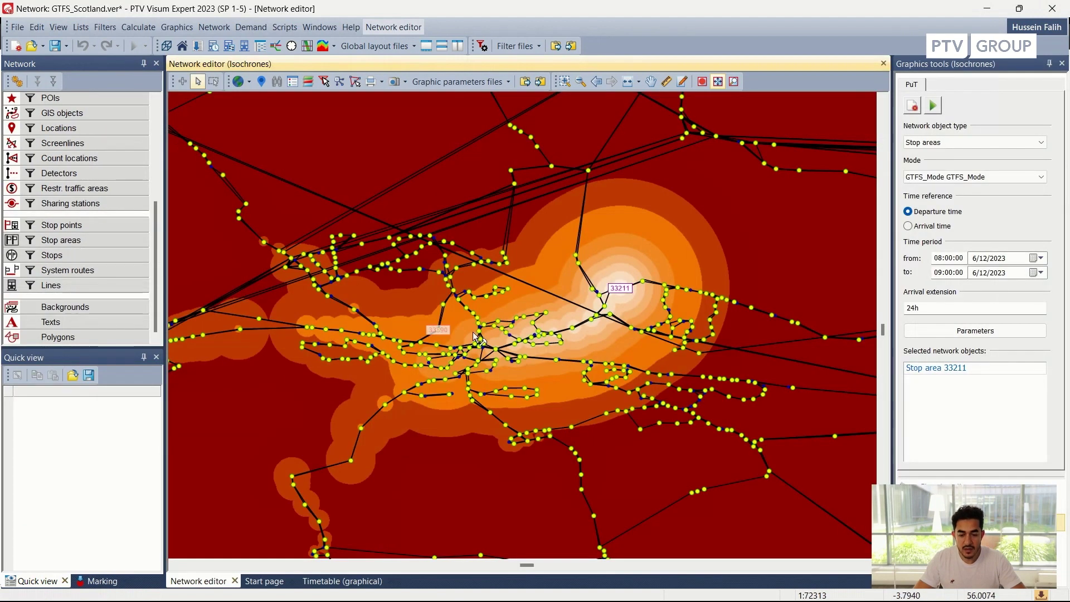
pyautogui.scroll(3, 93, 134)
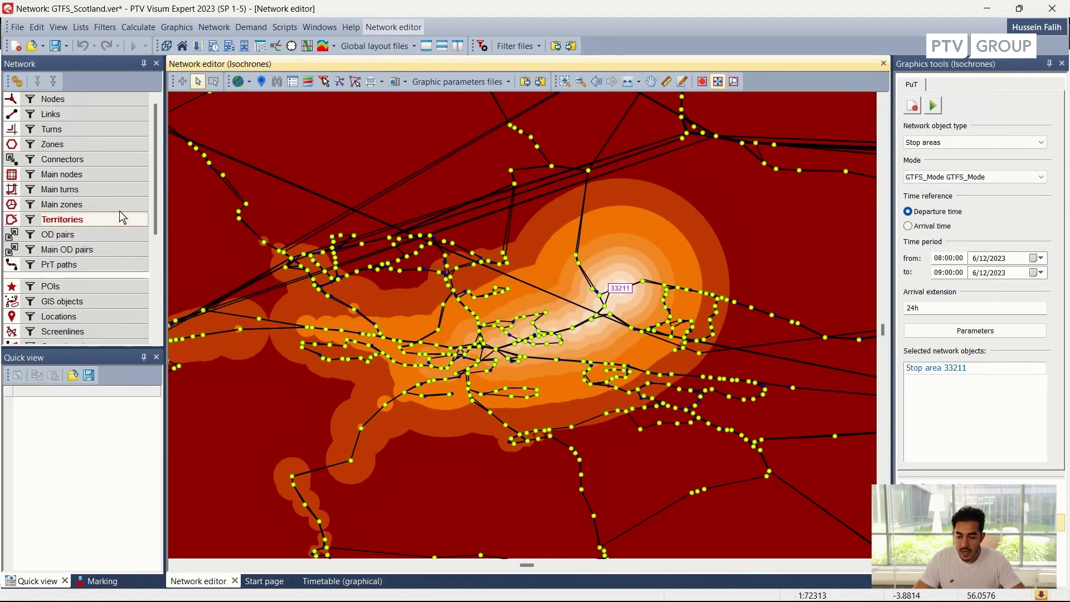
pyautogui.click(96, 114)
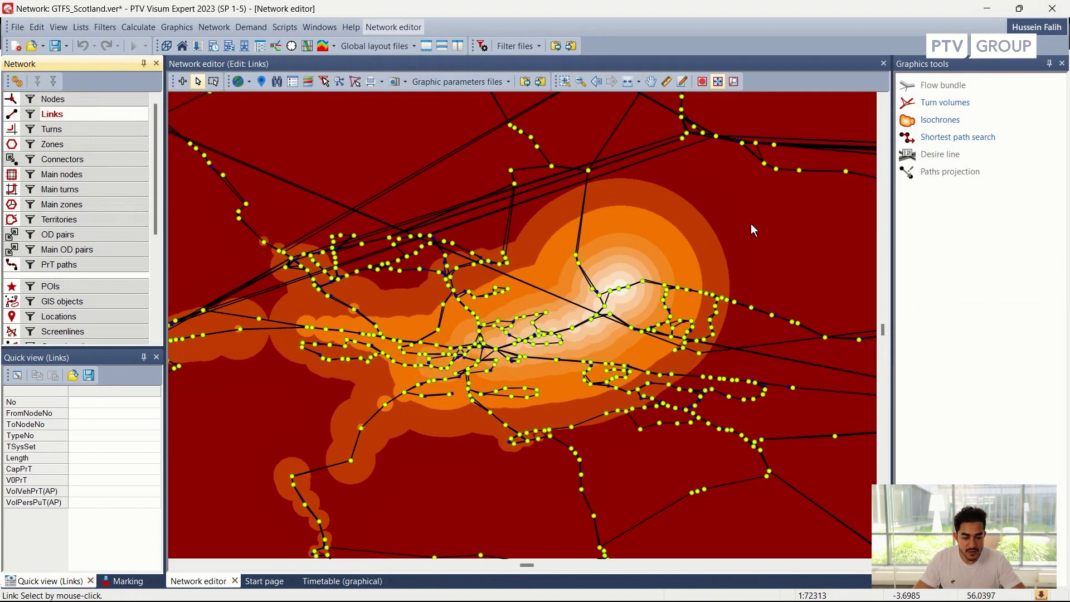
pyautogui.click(941, 119)
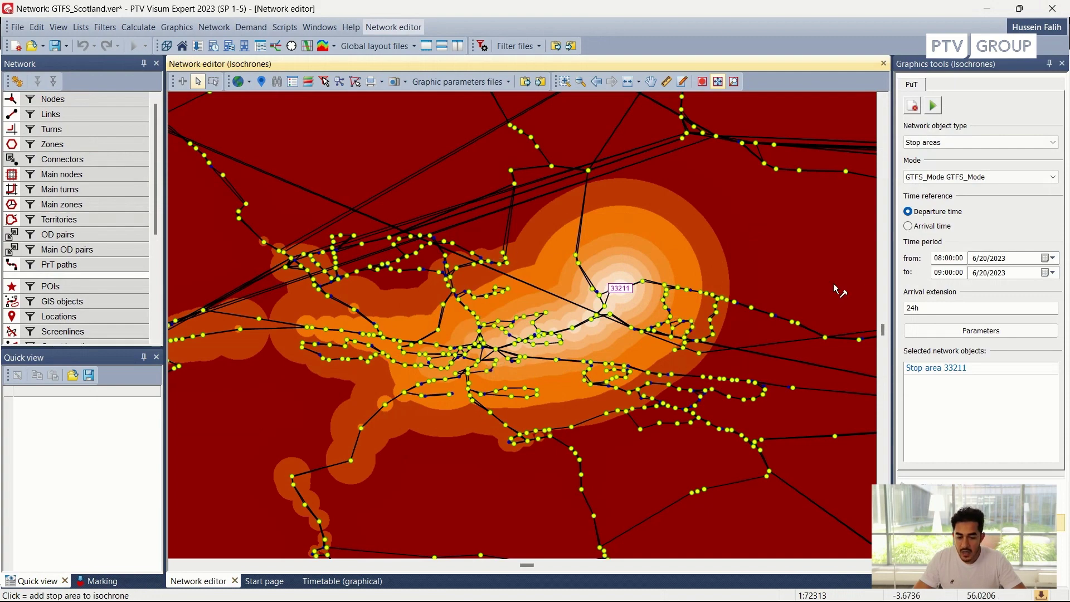
# - Zoom out and pan the map to survey the entire Scotland bus network
pyautogui.click(98, 113)
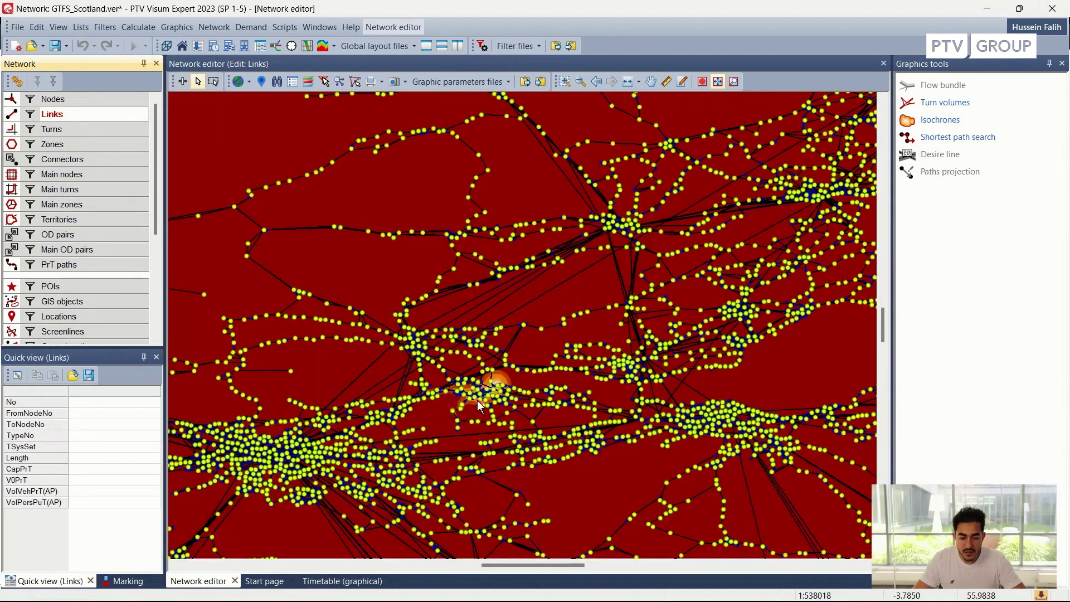
pyautogui.scroll(-2, 478, 401)
pyautogui.scroll(-1, 478, 401)
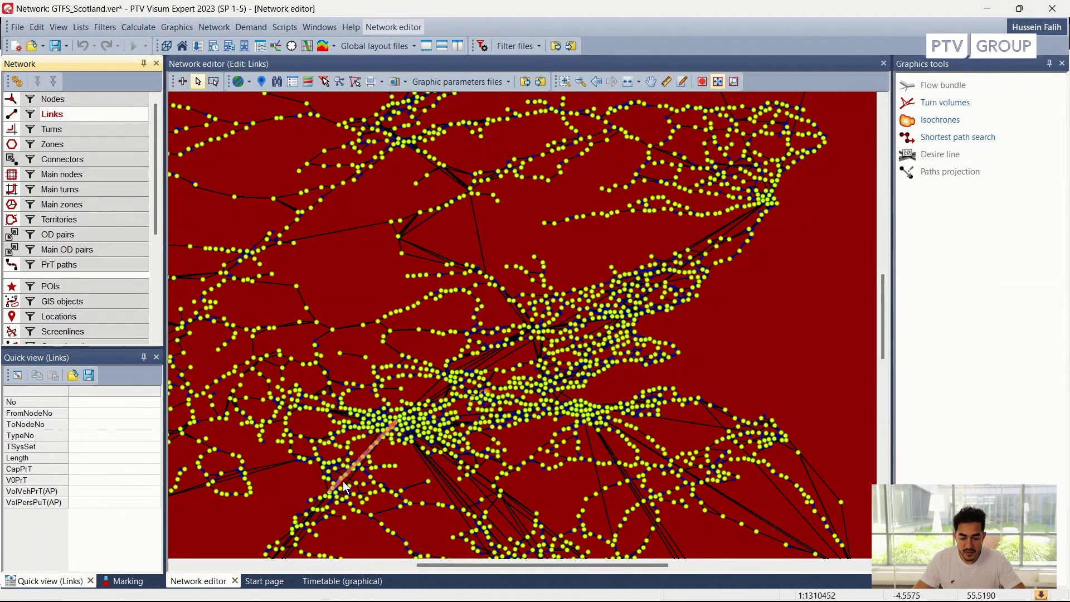
pyautogui.moveTo(343, 481); pyautogui.dragTo(404, 413)
pyautogui.scroll(-2, 469, 403)
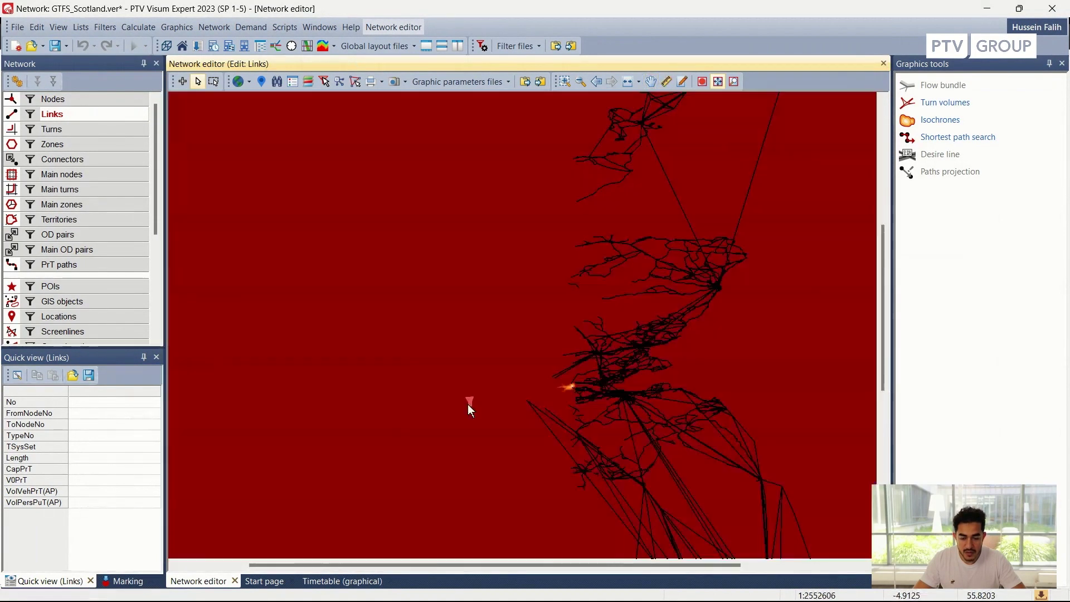
pyautogui.scroll(1, 530, 448)
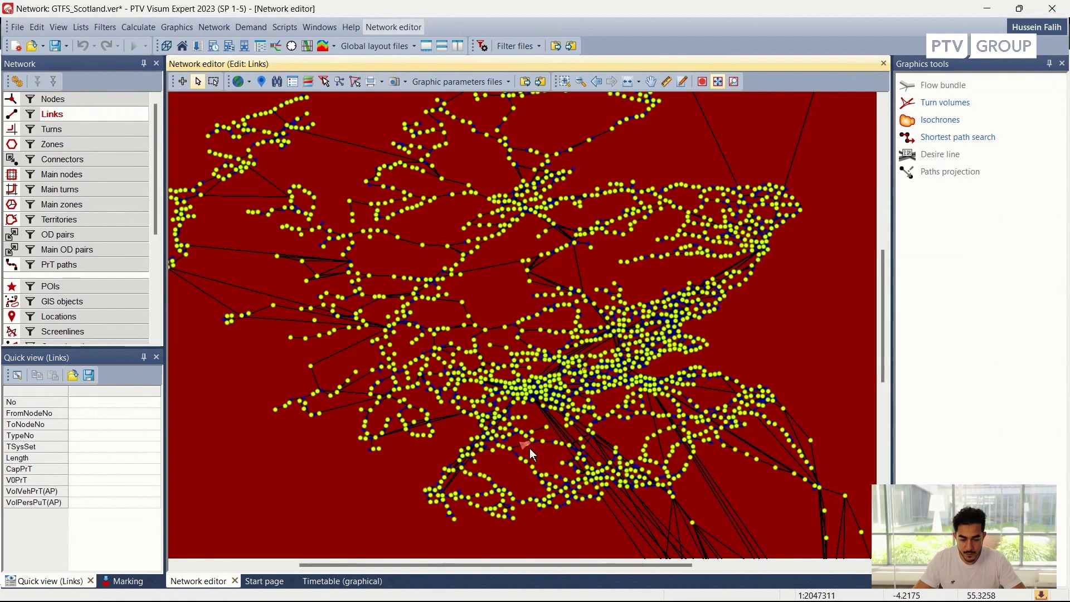
pyautogui.moveTo(156, 186); pyautogui.dragTo(152, 293)
# - List all 8939 line routes in the line selection window and scroll toward 25_95_3
pyautogui.click(86, 286)
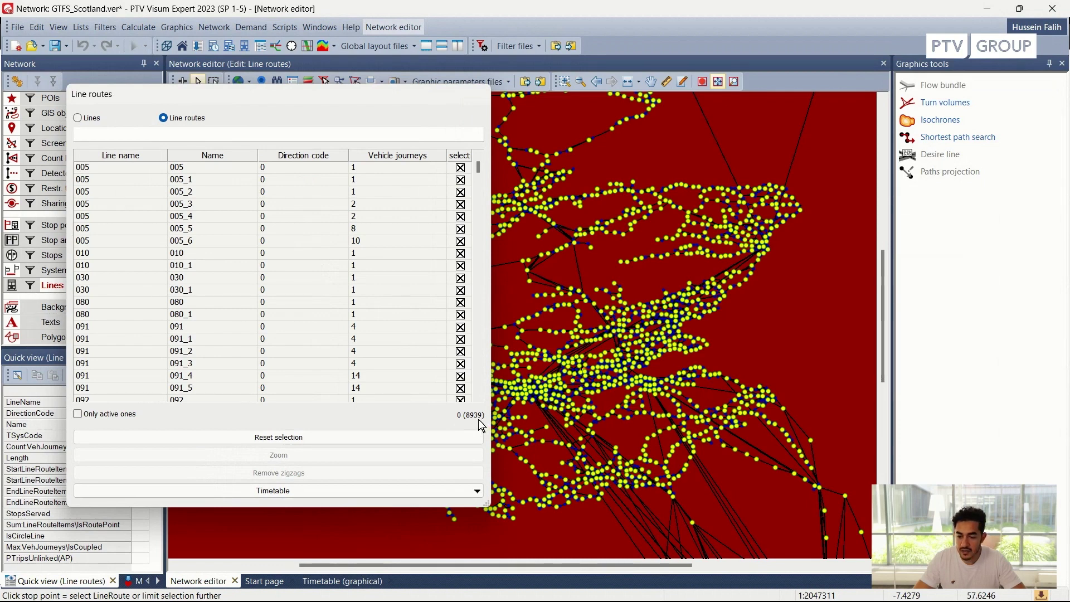
pyautogui.click(92, 118)
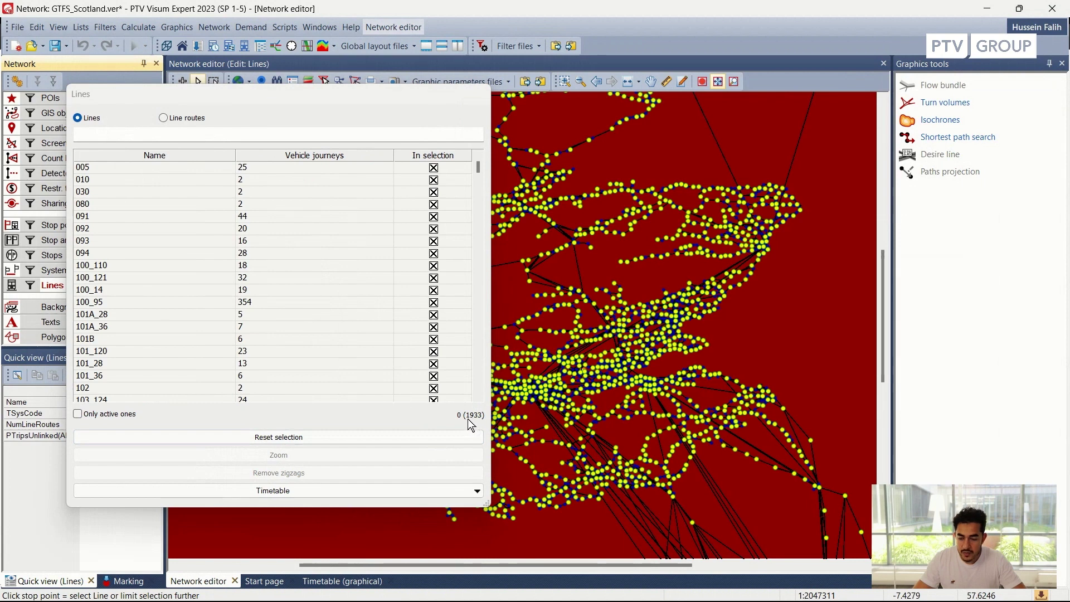
pyautogui.click(187, 118)
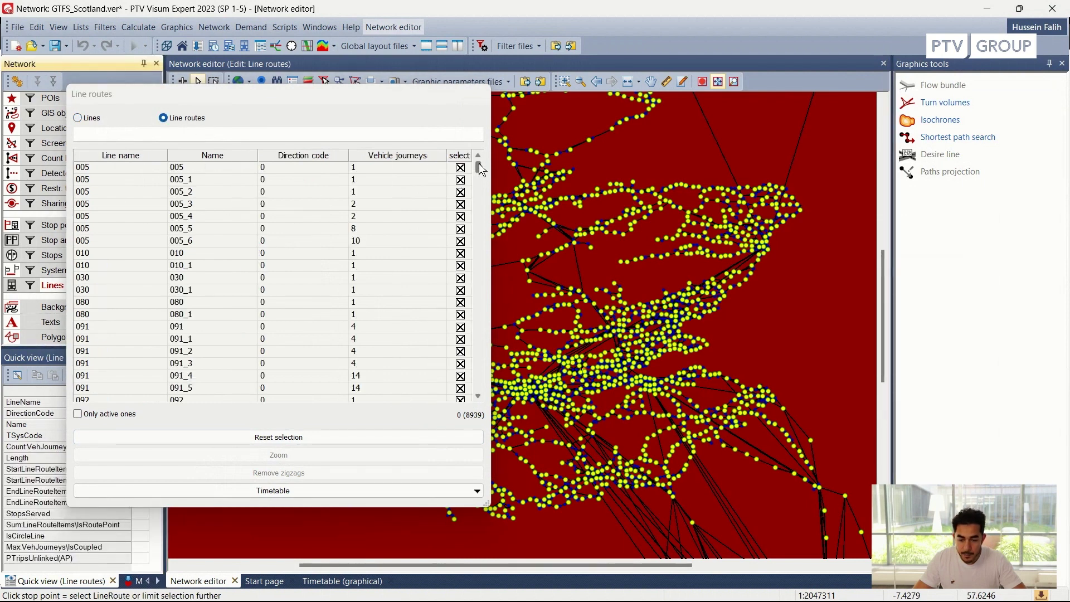
pyautogui.moveTo(480, 169); pyautogui.dragTo(477, 282)
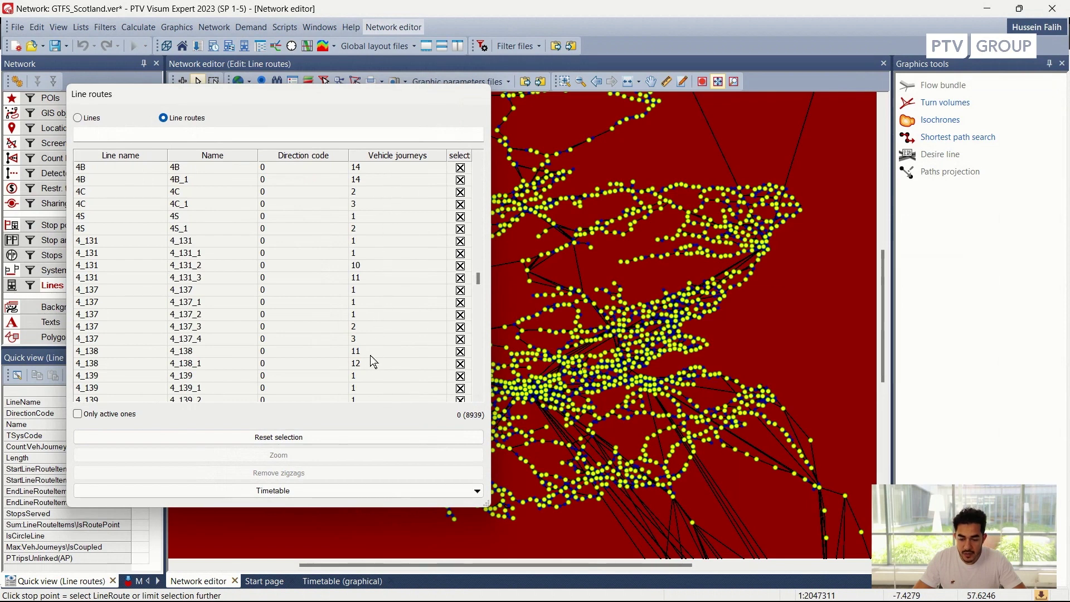
pyautogui.scroll(-10, 398, 260)
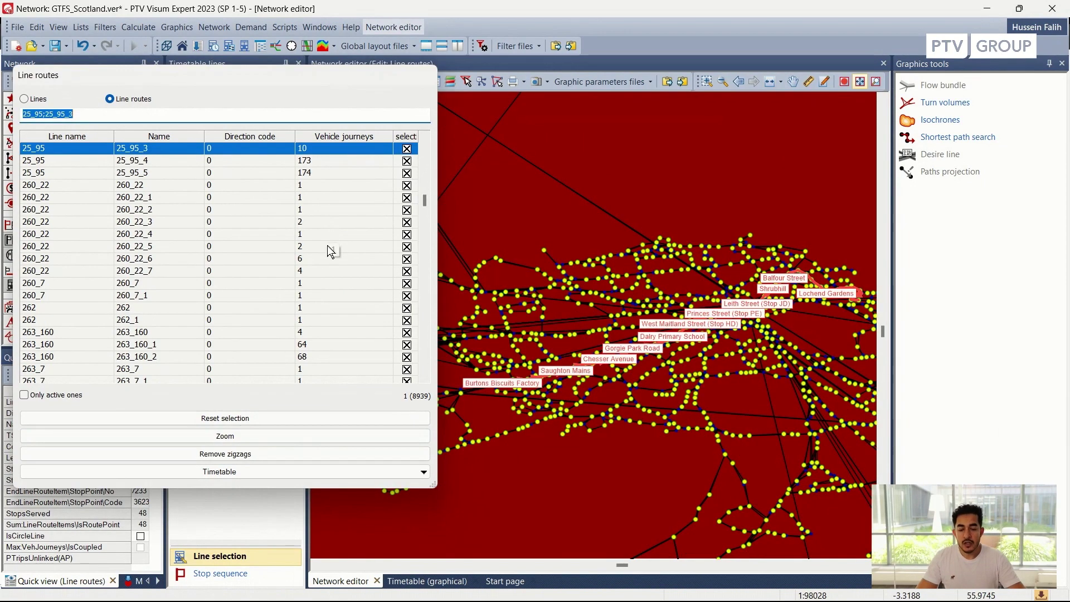
# - Select line route 25_95_4 with 173 vehicle journeys and zoom the map to its stops
pyautogui.press('Down')
pyautogui.press('Down')
pyautogui.press('Down')
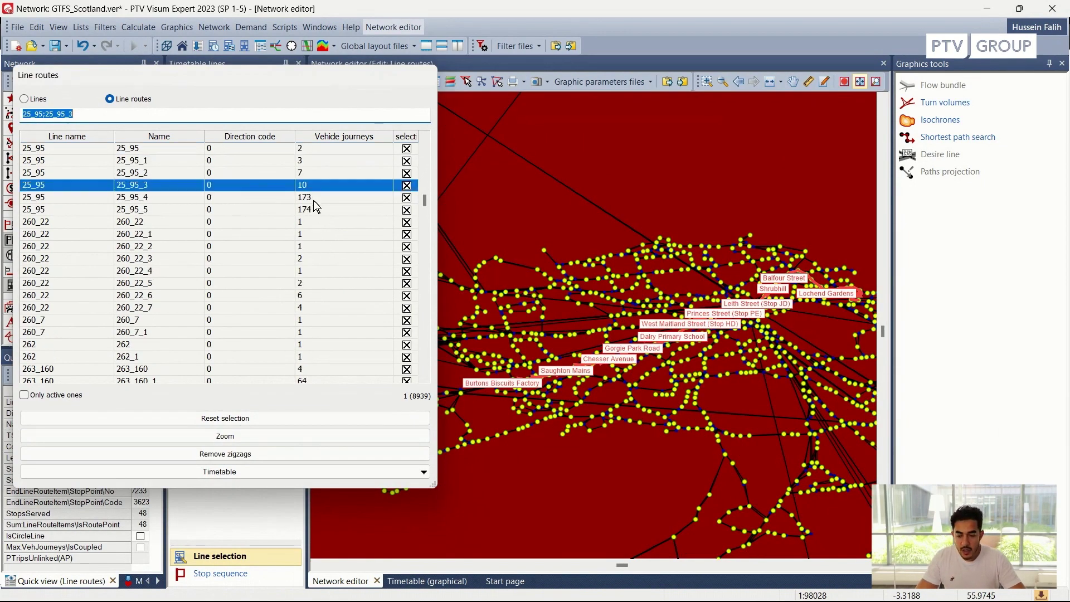
pyautogui.click(315, 201)
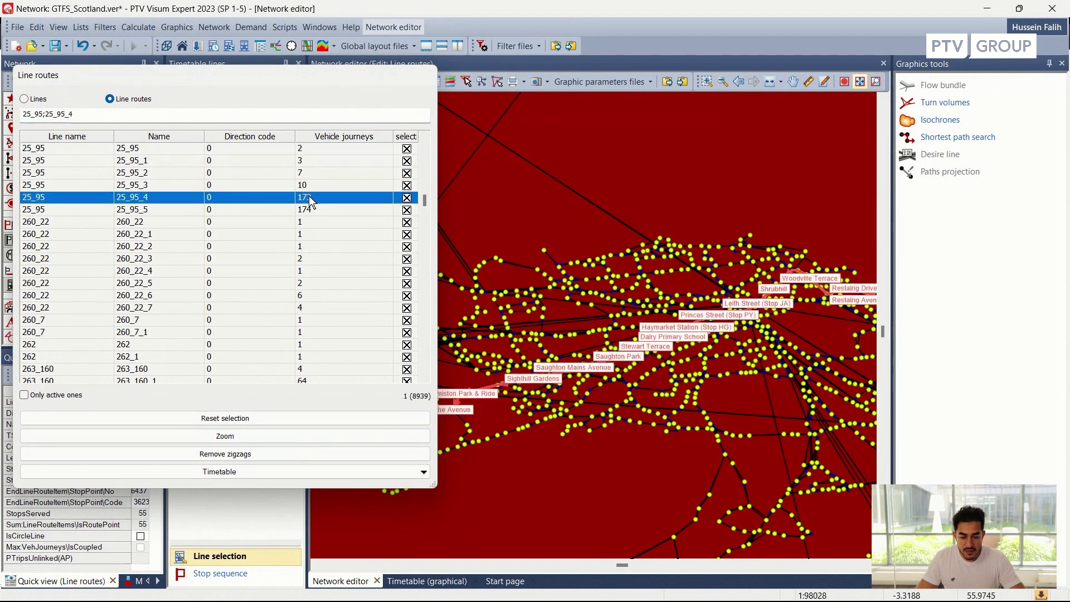
pyautogui.click(239, 437)
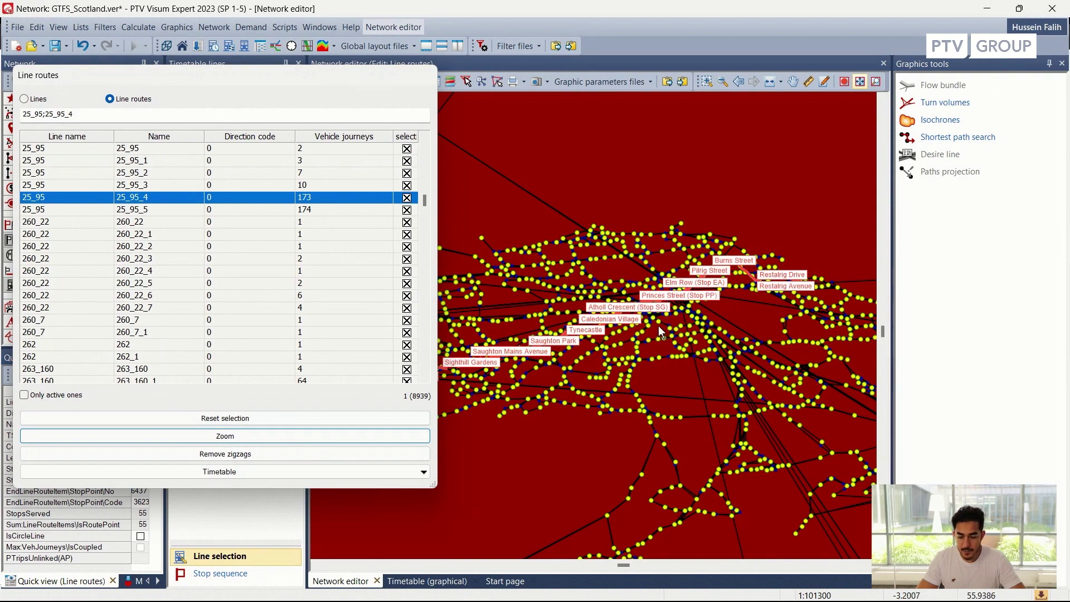
pyautogui.click(245, 473)
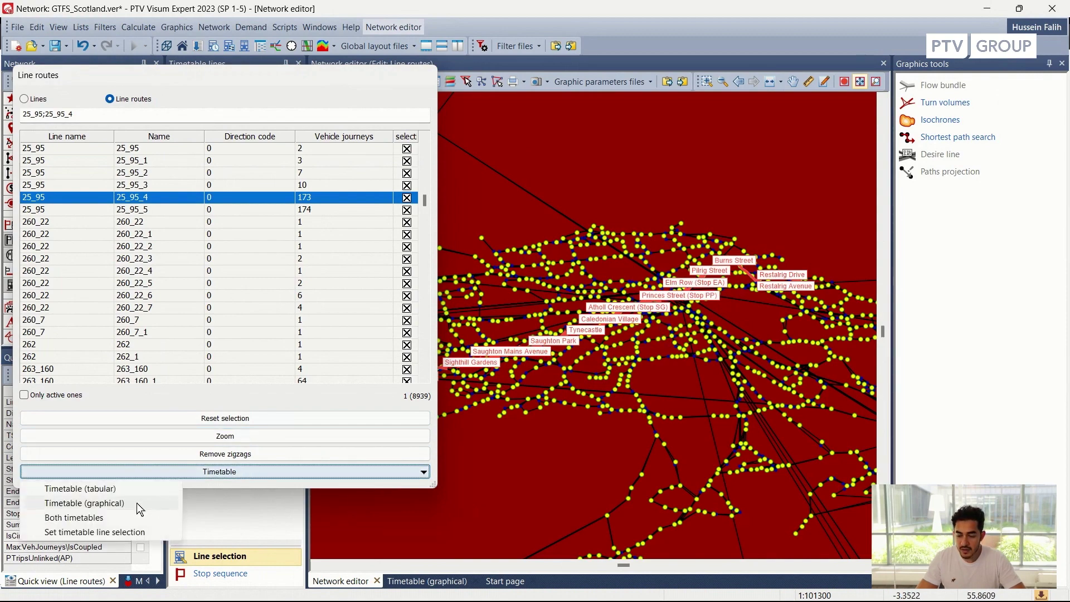
# - Draw the graphical timetable for line 25_95 and zoom into its late-evening journeys
pyautogui.click(136, 503)
pyautogui.click(596, 159)
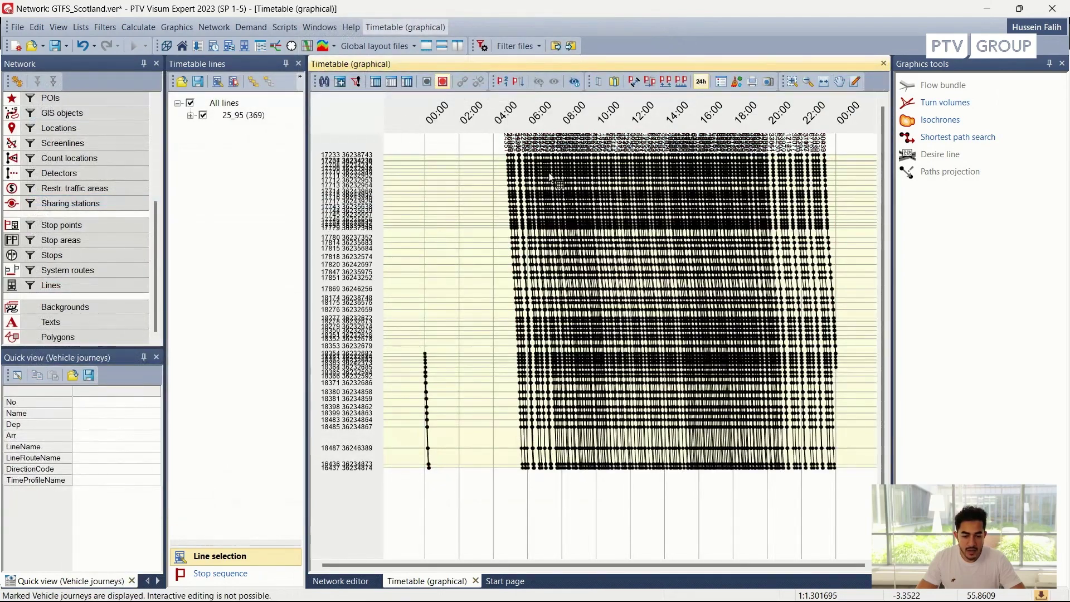
pyautogui.scroll(2, 556, 168)
pyautogui.scroll(1, 554, 166)
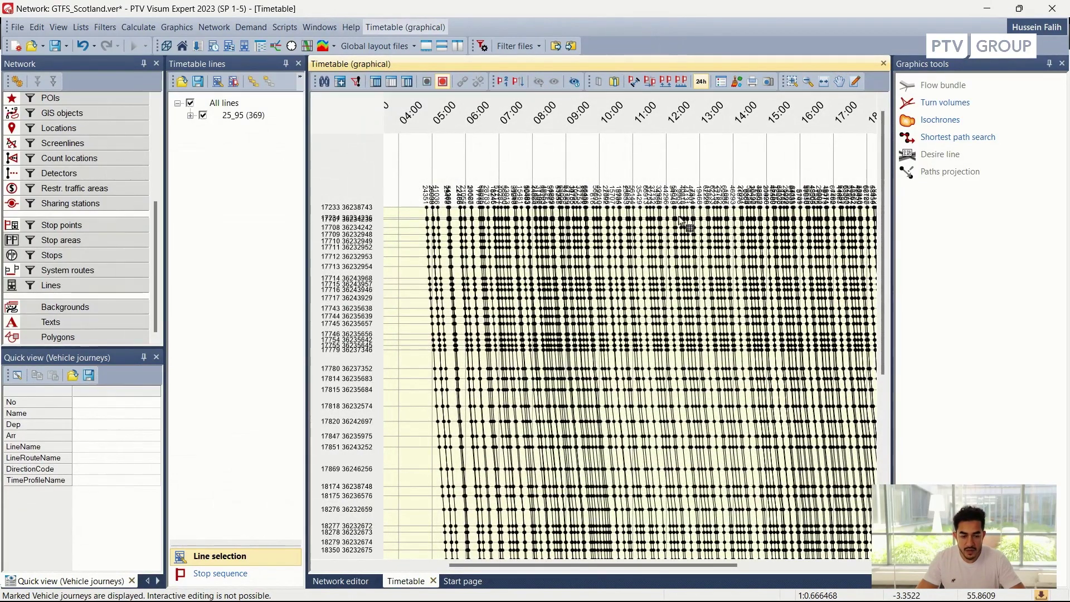
pyautogui.moveTo(686, 225); pyautogui.dragTo(510, 220)
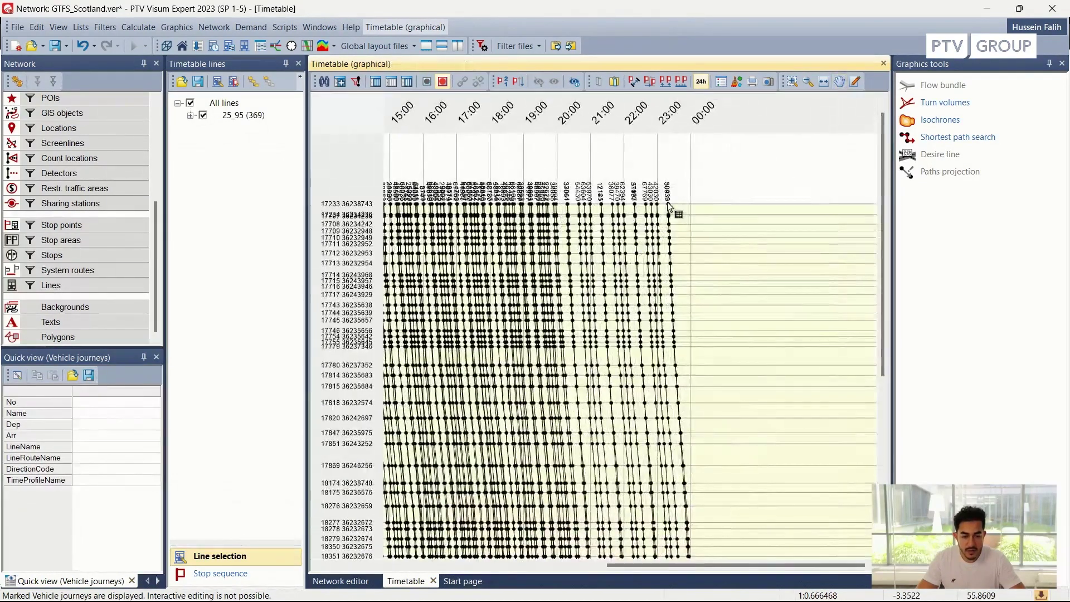
# - Pan the timetable back to the early-morning hours and down to the lower stops
pyautogui.click(839, 82)
pyautogui.moveTo(480, 267); pyautogui.dragTo(658, 266)
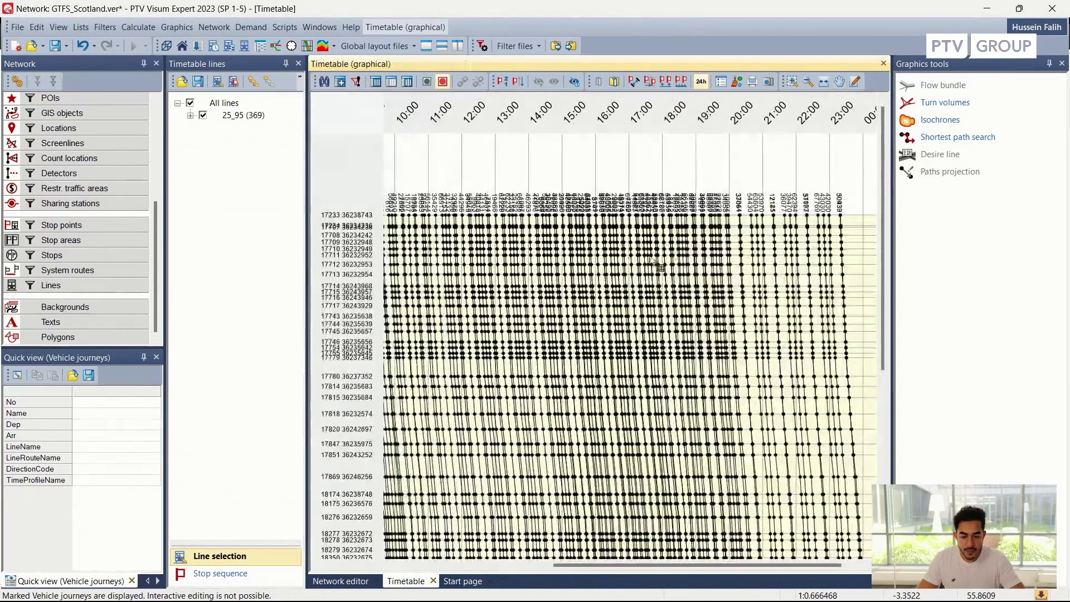
pyautogui.moveTo(480, 266); pyautogui.dragTo(667, 249)
pyautogui.scroll(3, 407, 216)
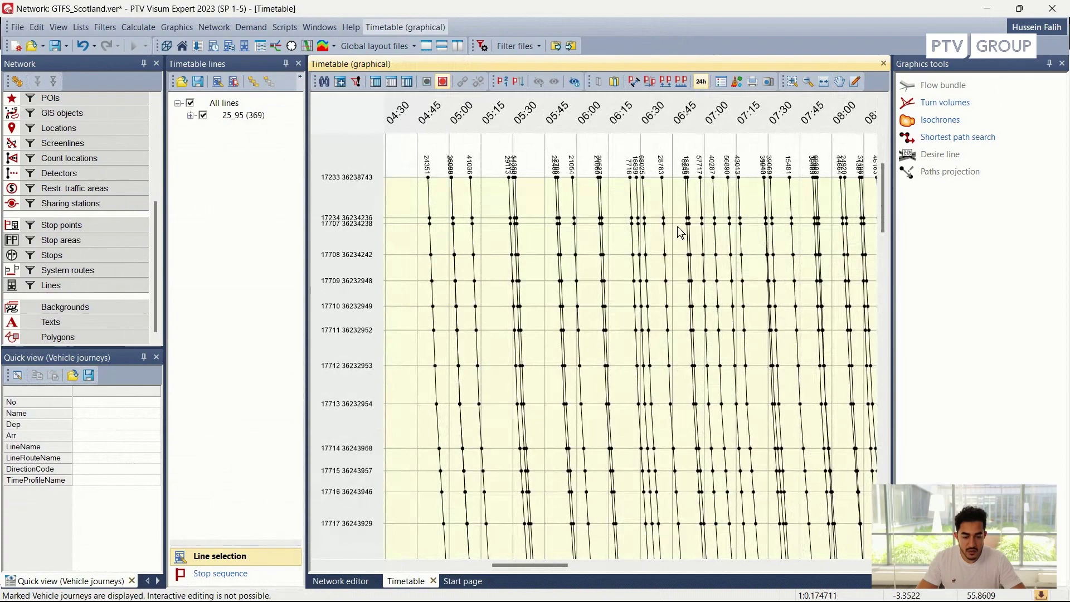
pyautogui.scroll(-2, 683, 234)
pyautogui.moveTo(775, 254); pyautogui.dragTo(627, 251)
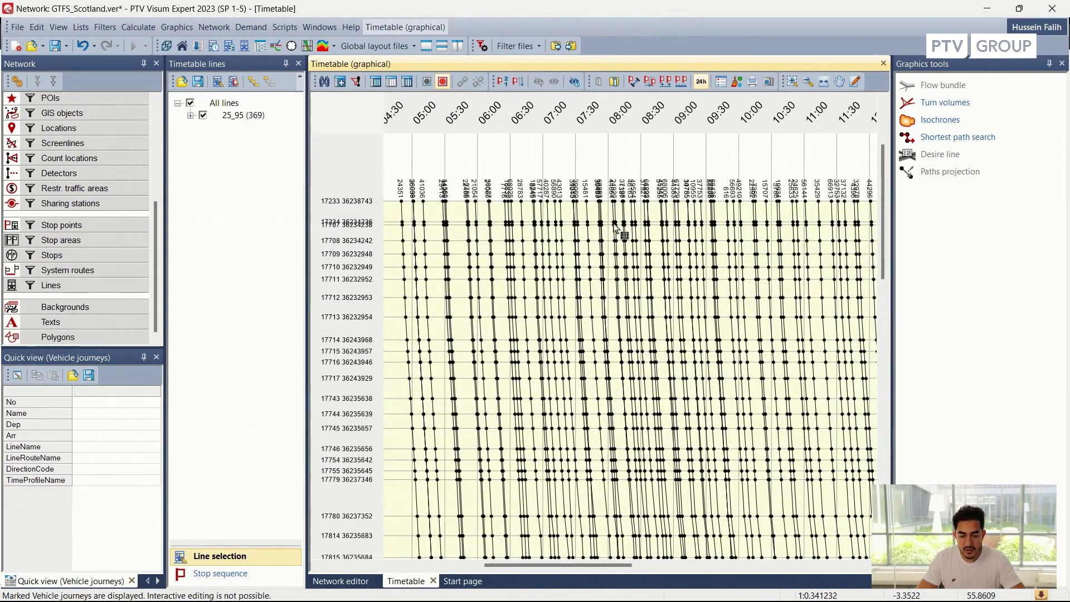
pyautogui.moveTo(505, 332); pyautogui.dragTo(530, 239)
pyautogui.press('Escape')
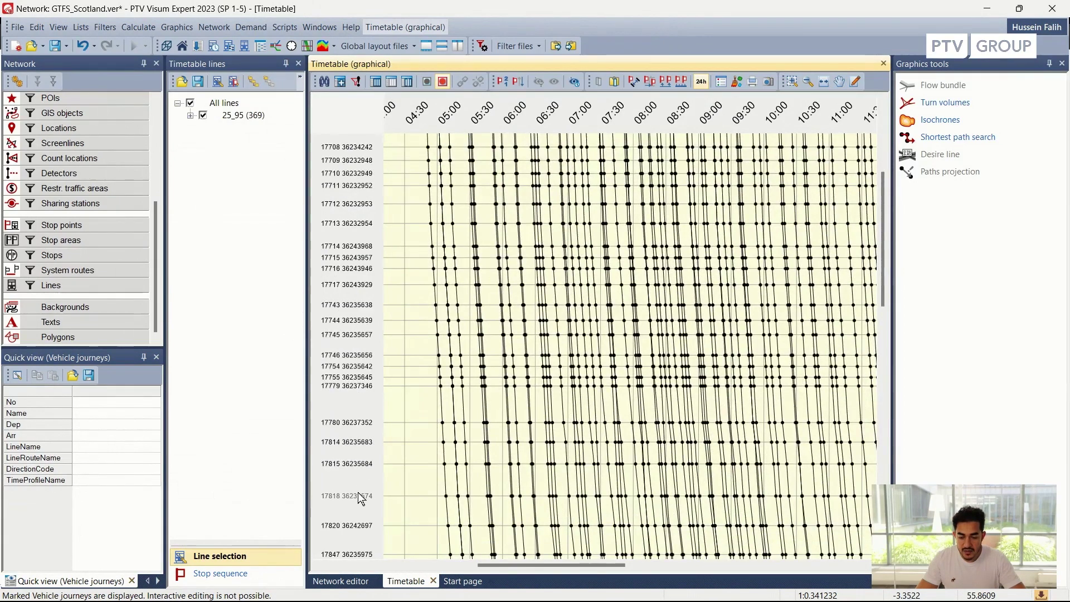
pyautogui.moveTo(515, 477); pyautogui.dragTo(523, 391)
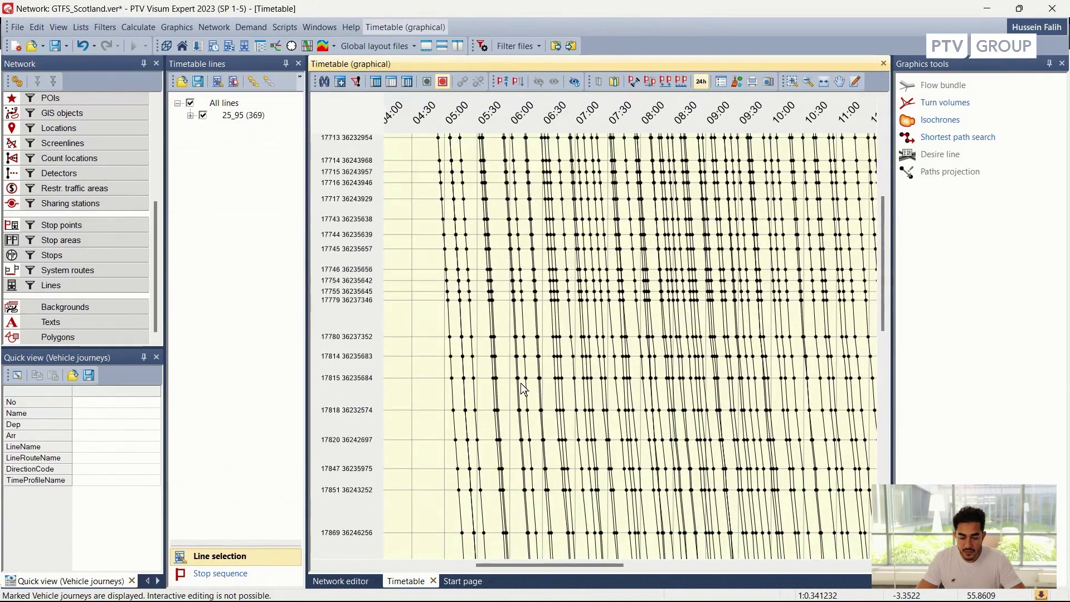
# - Go back to the network editor, close the Timetable lines pane, and zoom out over the wider Scotland stop network
pyautogui.click(340, 582)
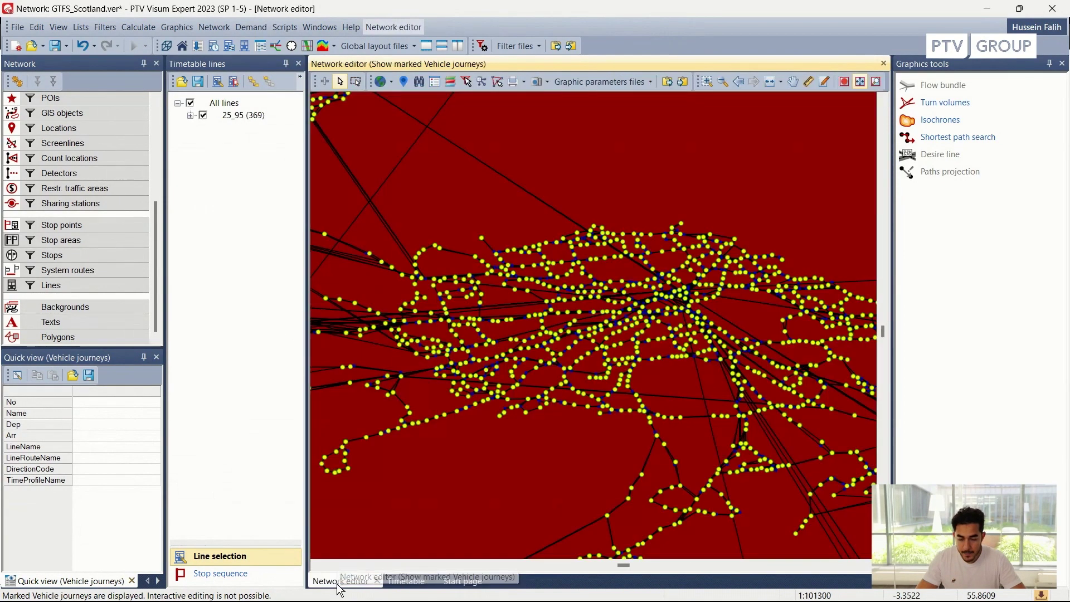
pyautogui.click(299, 63)
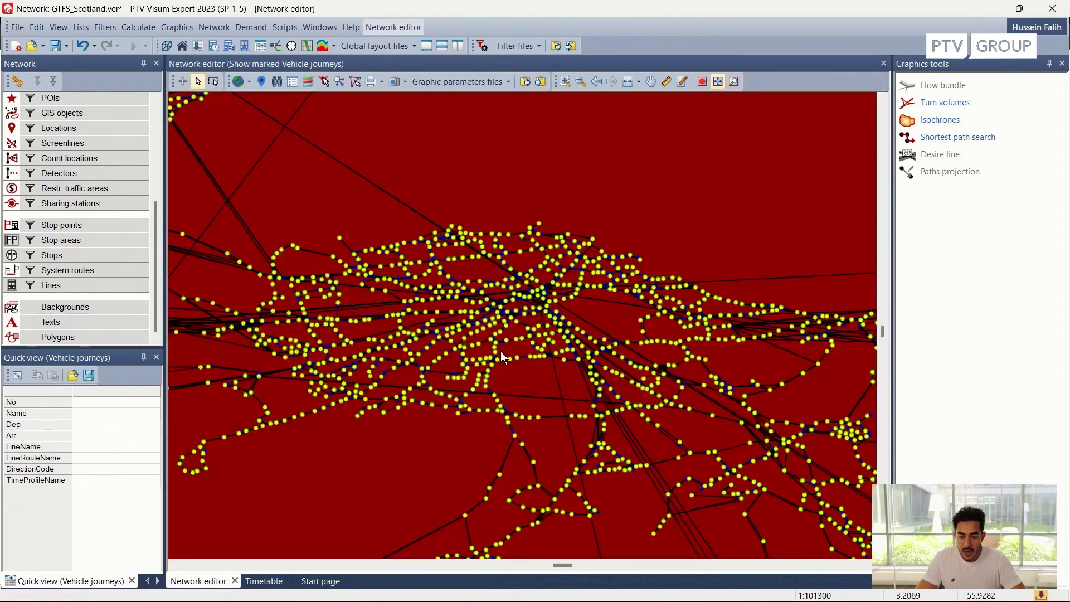
pyautogui.scroll(-3, 501, 351)
pyautogui.scroll(-3, 501, 351)
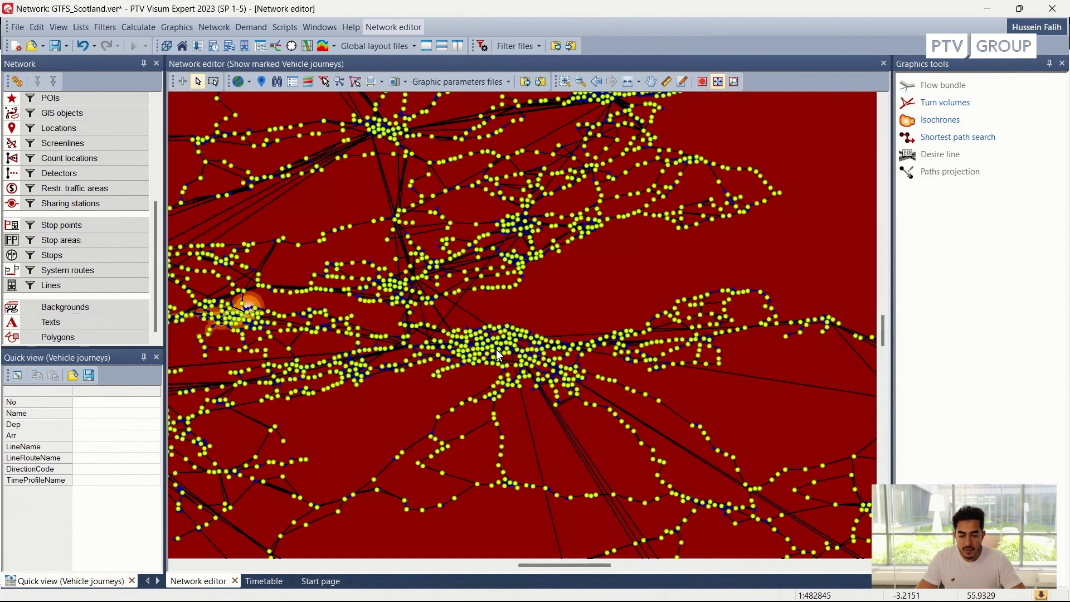
pyautogui.moveTo(283, 325); pyautogui.dragTo(380, 346)
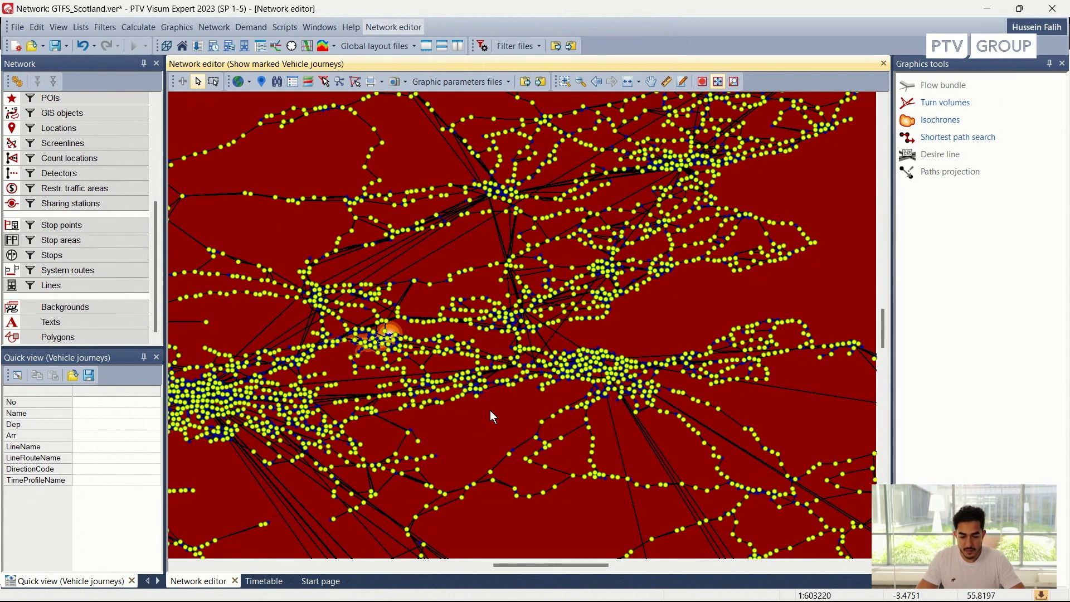
# - Start a shortest path search on stop areas for GTFS_Mode, departing 08:00:00 on 6/12/2023
pyautogui.click(1000, 141)
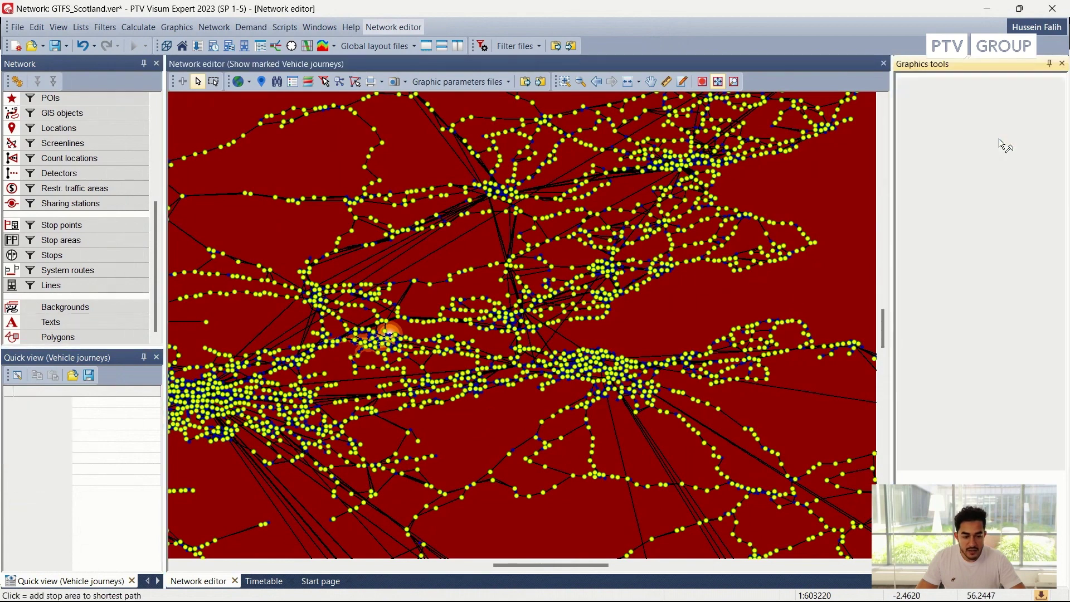
pyautogui.click(968, 181)
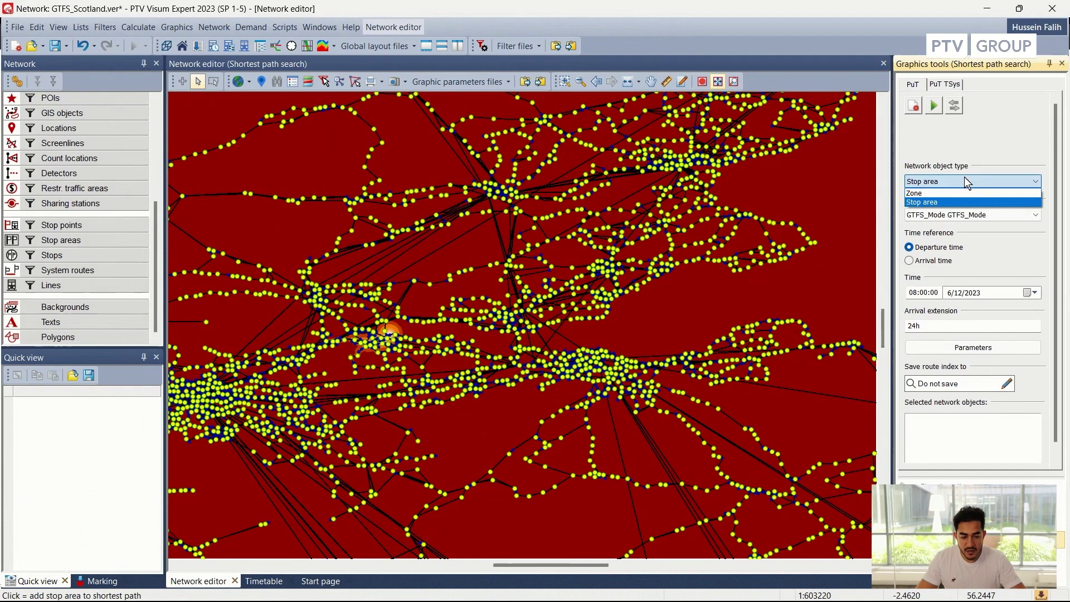
pyautogui.click(965, 176)
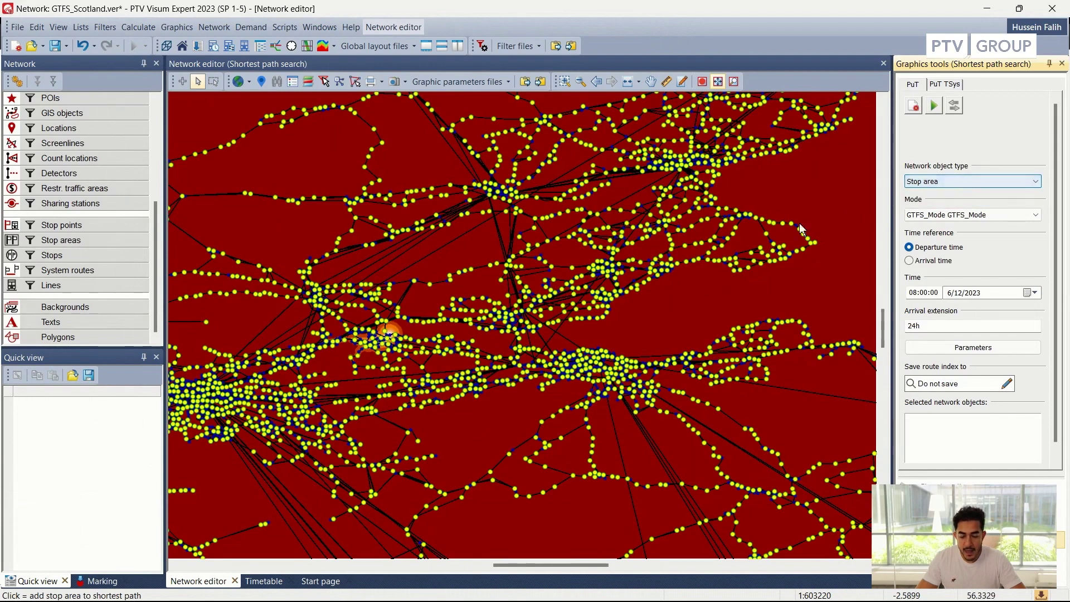
pyautogui.moveTo(259, 236); pyautogui.dragTo(332, 284)
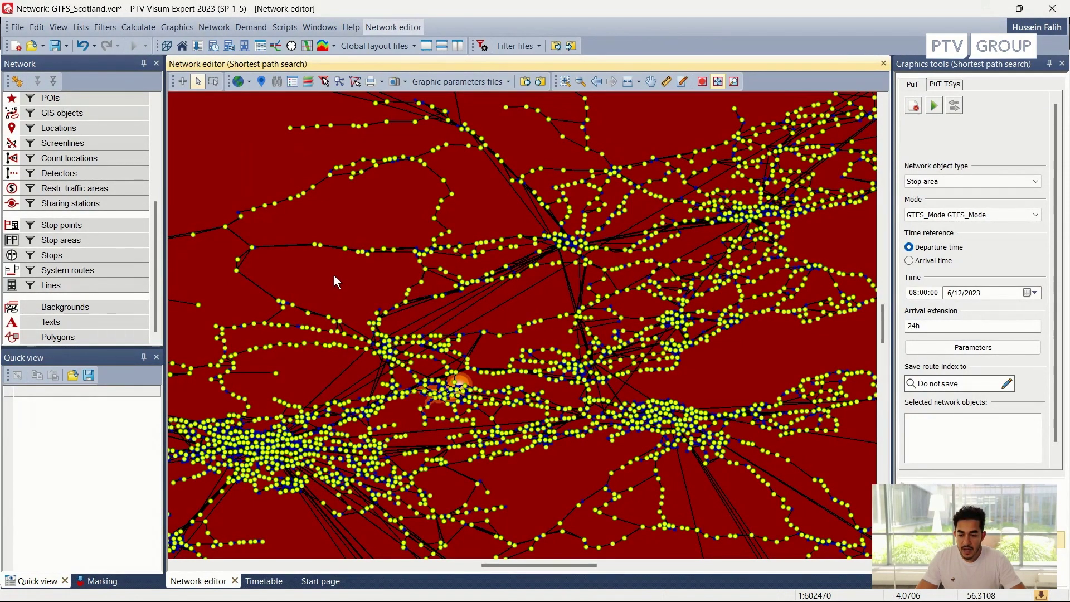
pyautogui.click(9, 29)
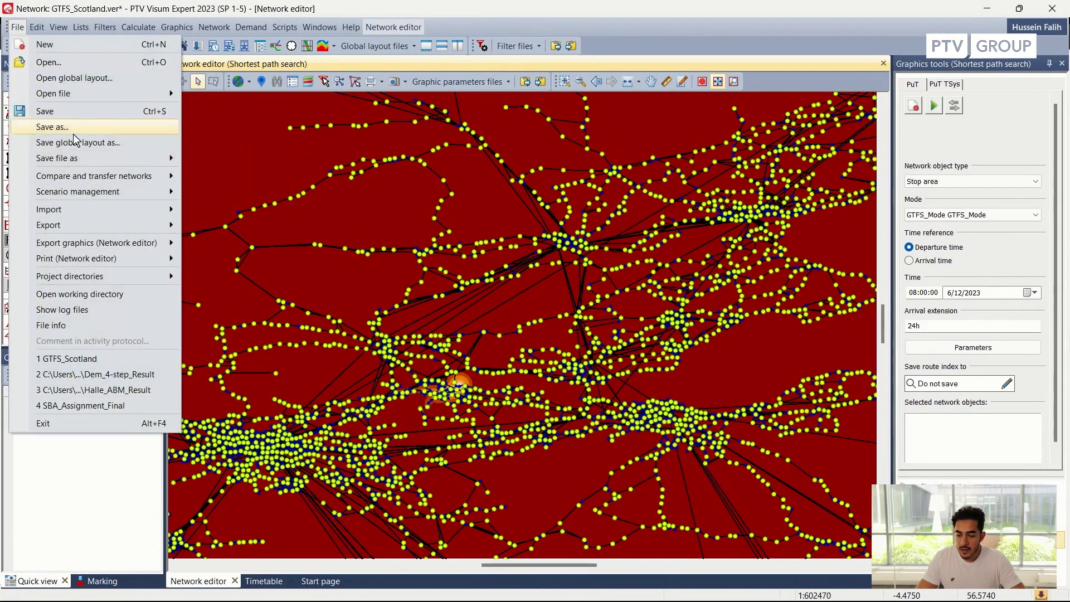
pyautogui.moveTo(98, 213)
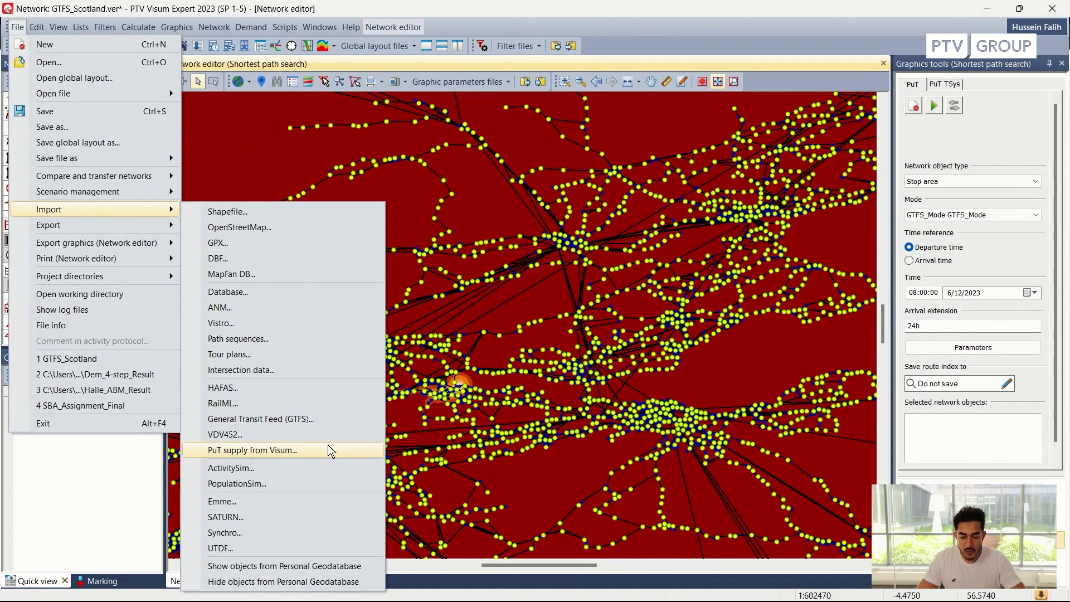
pyautogui.click(539, 483)
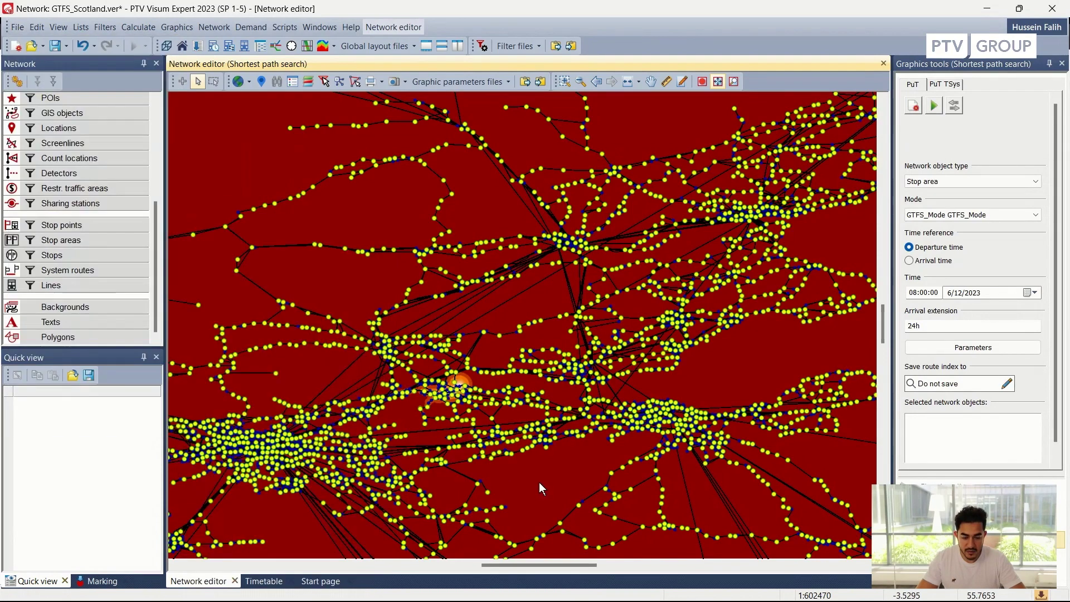